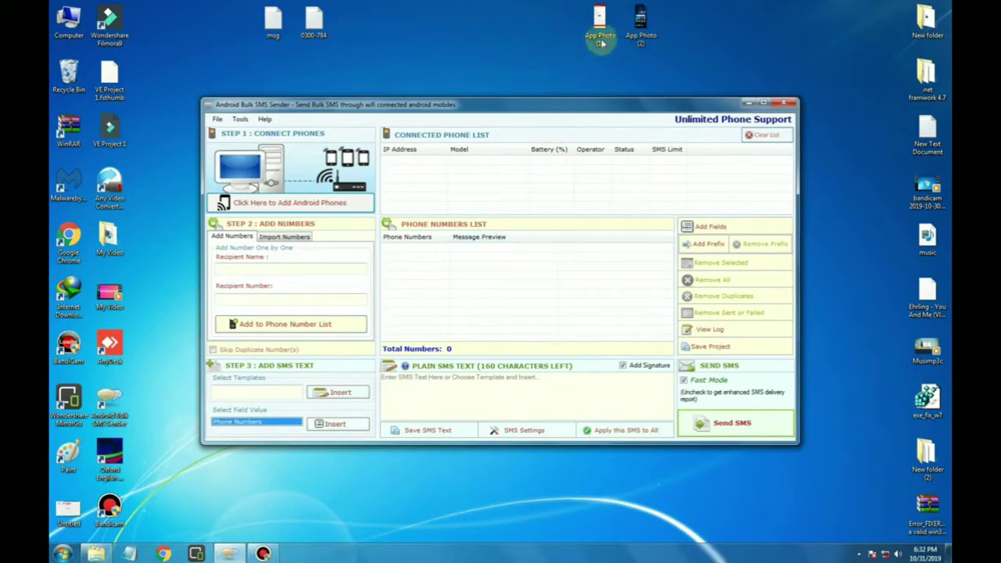
# Open the desktop image App Photo (2) in Paint and draw a thick yellow ellipse around the SMS Sender Modem Pro icon.
pyautogui.rightClick(642, 24)
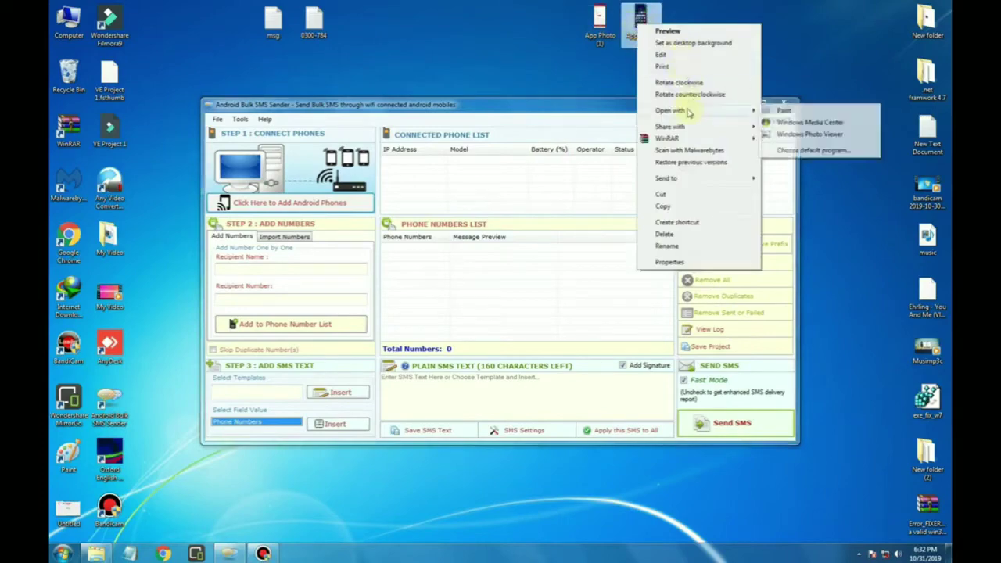
pyautogui.moveTo(690, 112)
pyautogui.click(783, 112)
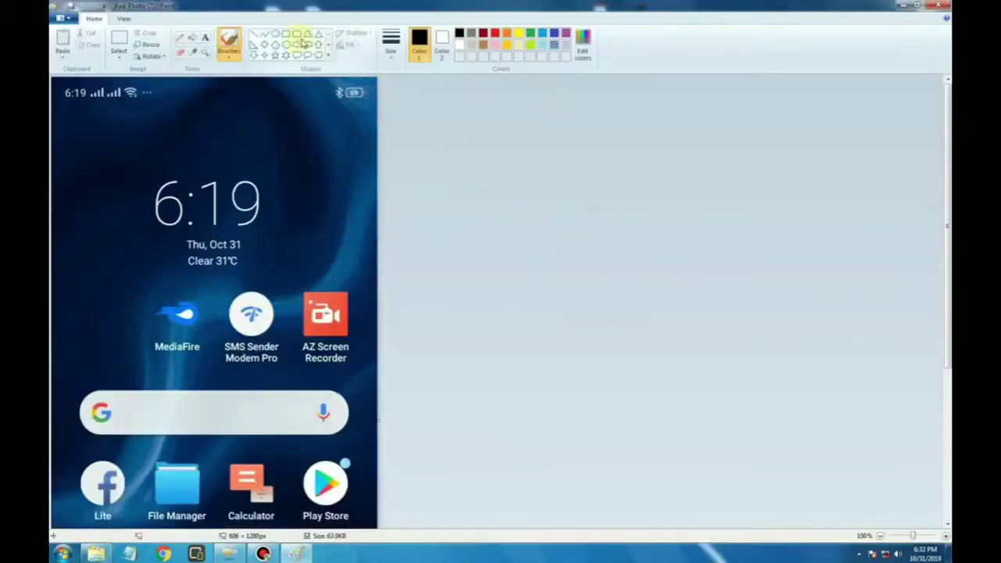
pyautogui.click(276, 34)
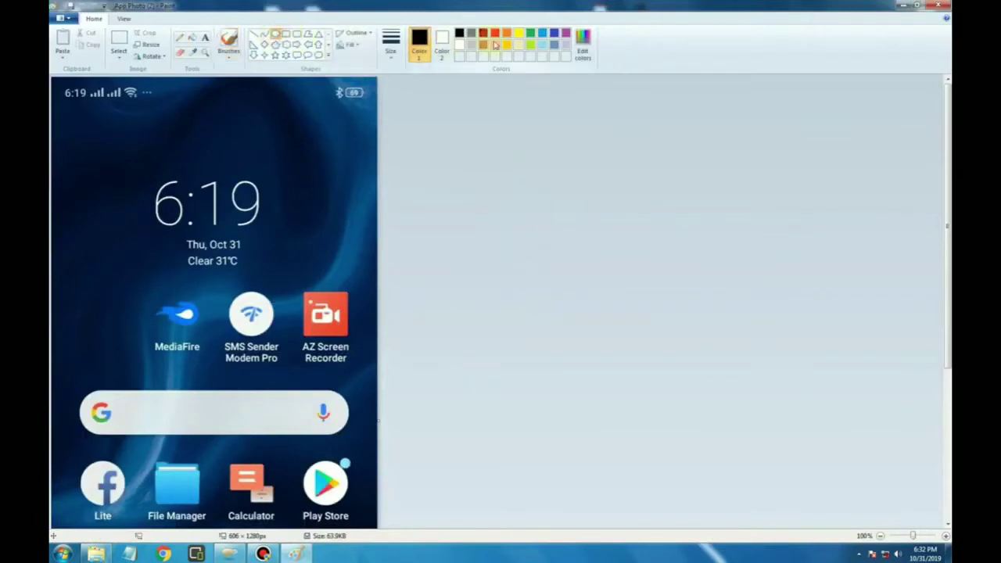
pyautogui.click(519, 33)
pyautogui.click(392, 49)
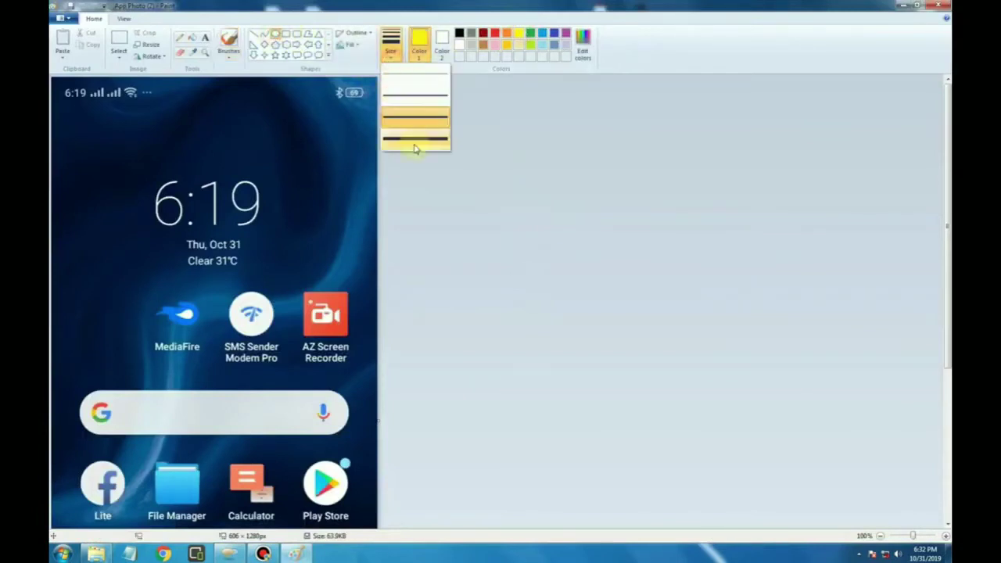
pyautogui.click(414, 145)
pyautogui.moveTo(211, 272); pyautogui.dragTo(297, 369)
# Draw a yellow arrow pointing at the circled SMS Sender Modem Pro icon, and close the image without saving.
pyautogui.click(253, 34)
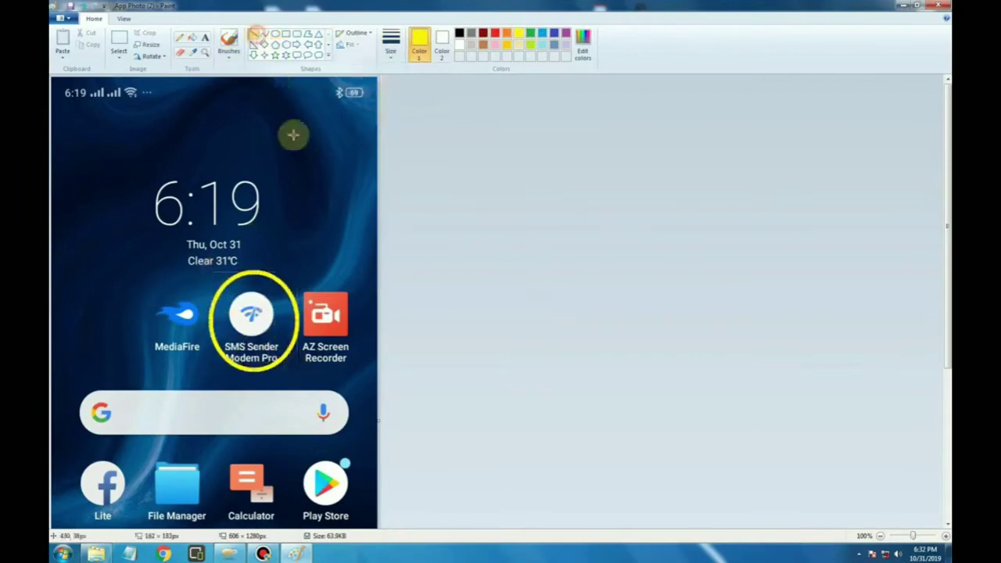
pyautogui.moveTo(339, 139)
pyautogui.mouseDown()
pyautogui.moveTo(282, 266)
pyautogui.moveTo(277, 258)
pyautogui.moveTo(283, 267)
pyautogui.mouseUp()
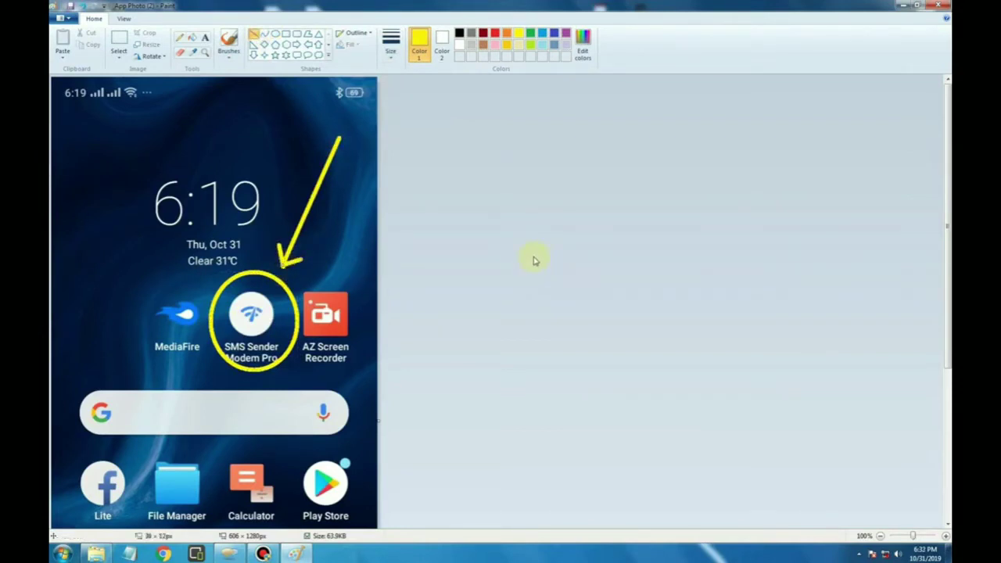
pyautogui.click(938, 6)
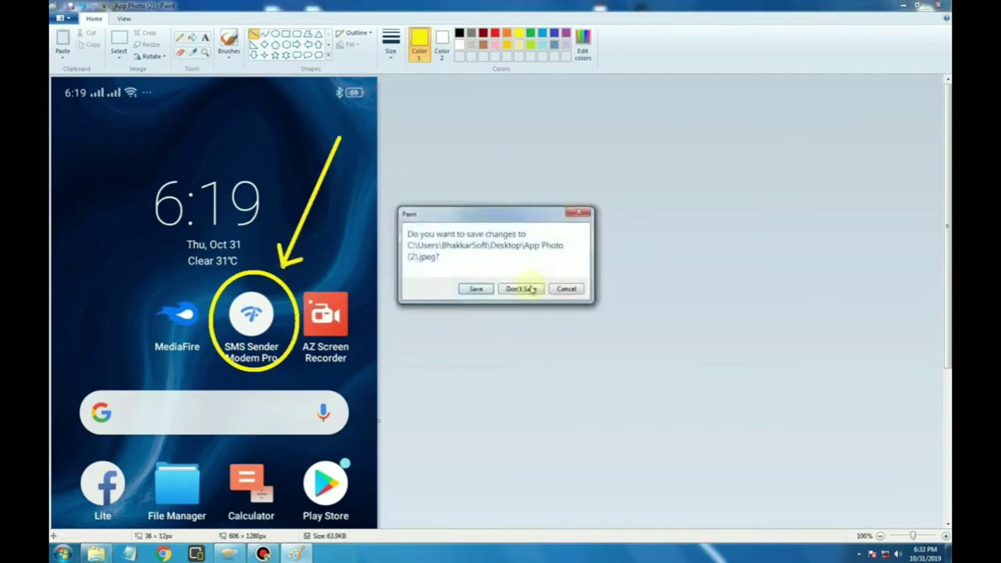
pyautogui.click(519, 286)
# Open the desktop image App Photo (1) in Paint.
pyautogui.click(607, 35)
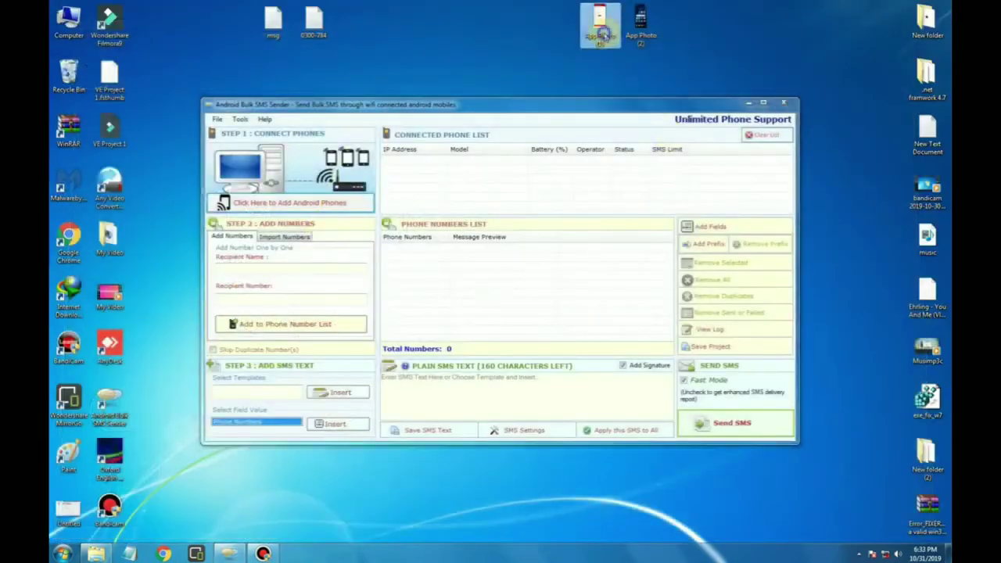
pyautogui.rightClick(607, 34)
pyautogui.moveTo(700, 123)
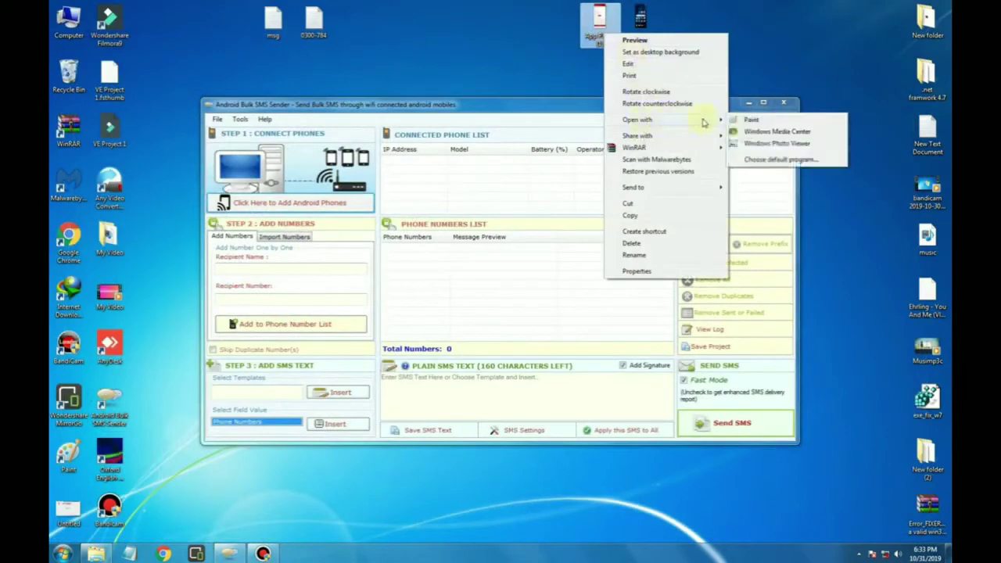
pyautogui.click(756, 121)
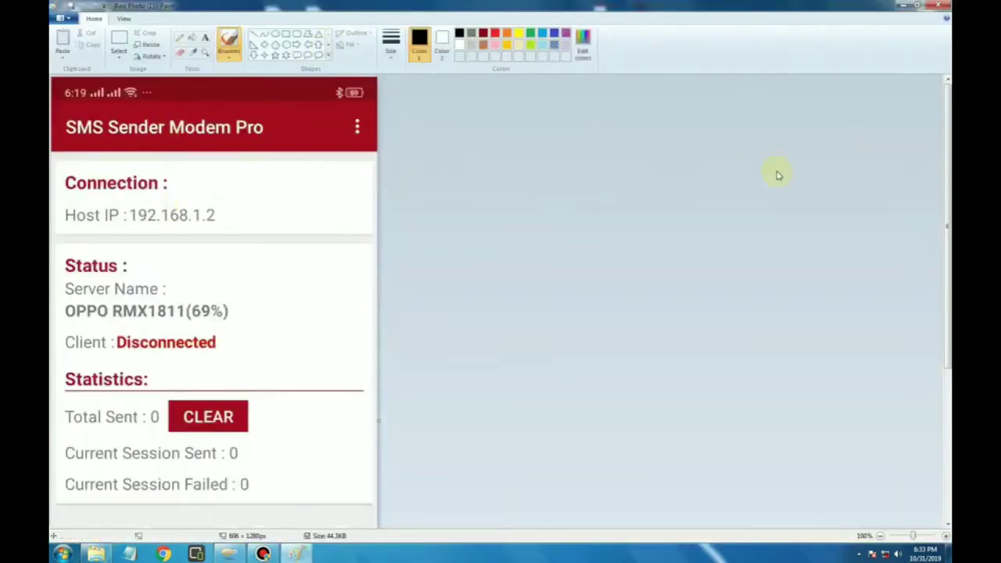
pyautogui.scroll(-2, 612, 210)
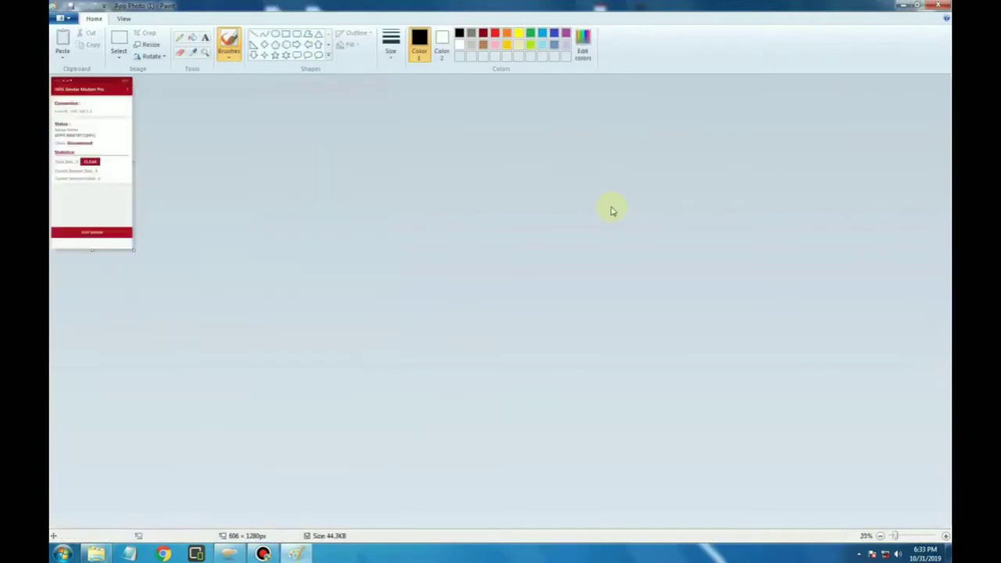
pyautogui.scroll(1, 612, 211)
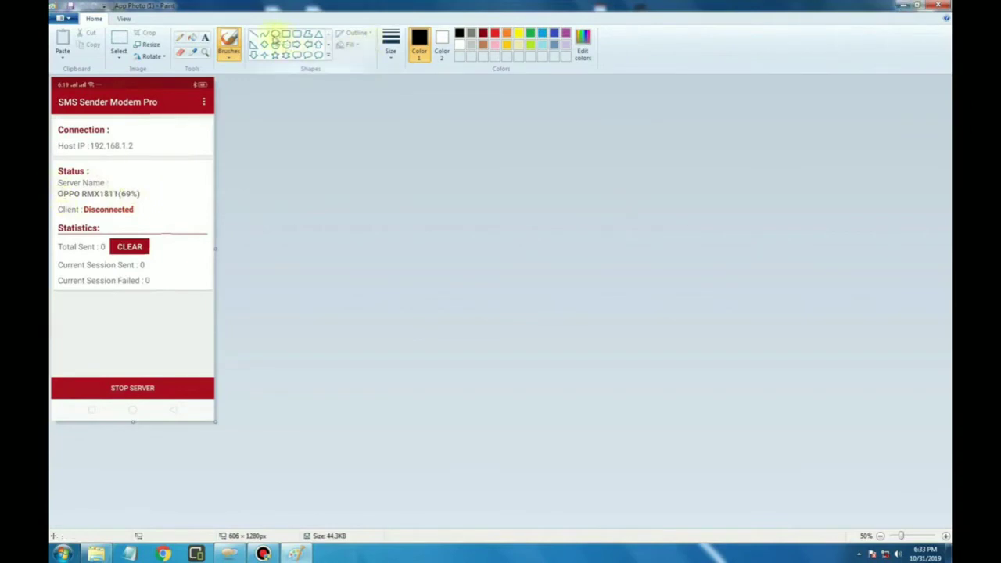
# Draw a rectangle around the server name OPPO RMX1811 in the Status section and color its outline light blue.
pyautogui.click(286, 35)
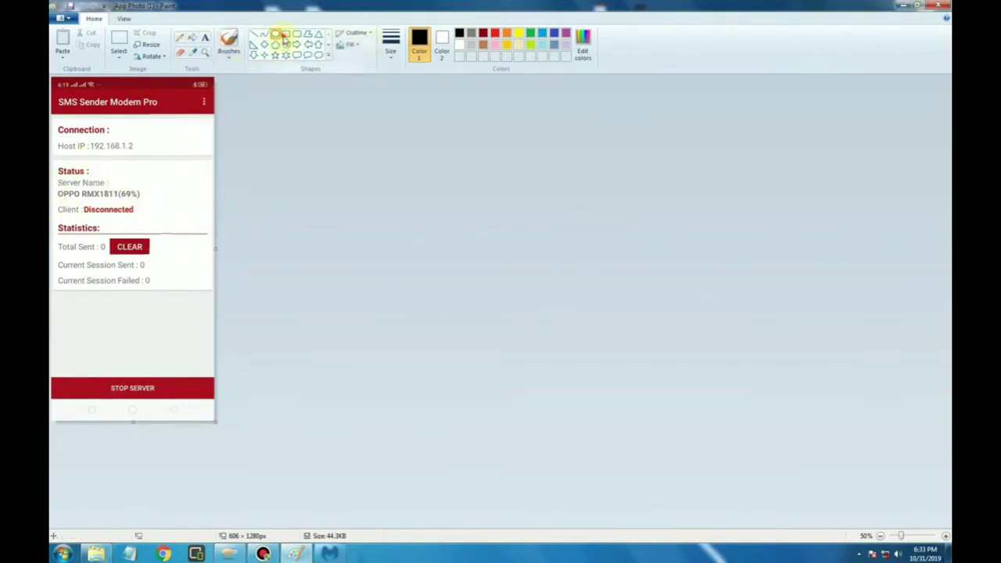
pyautogui.moveTo(55, 188); pyautogui.dragTo(144, 201)
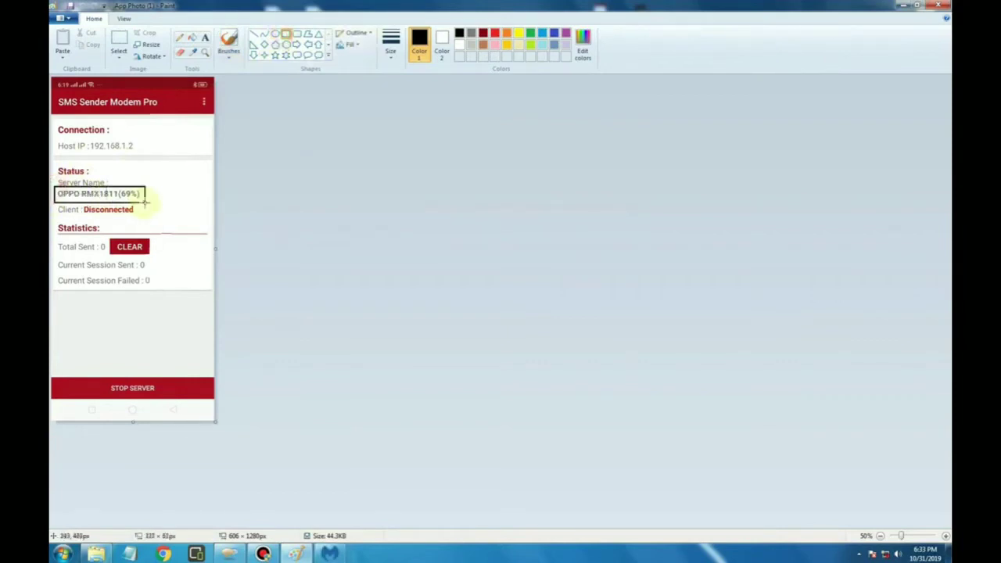
pyautogui.click(495, 33)
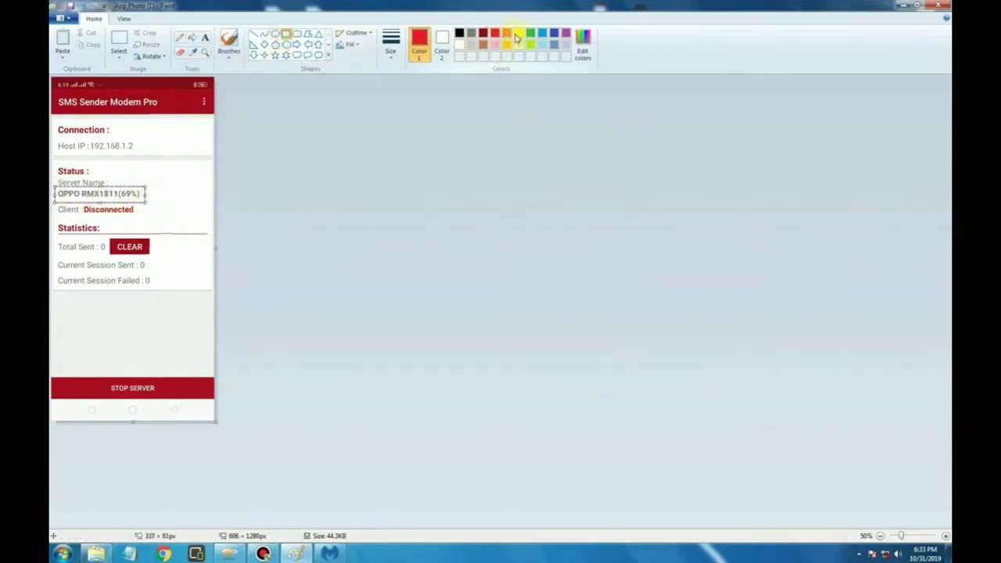
pyautogui.click(519, 34)
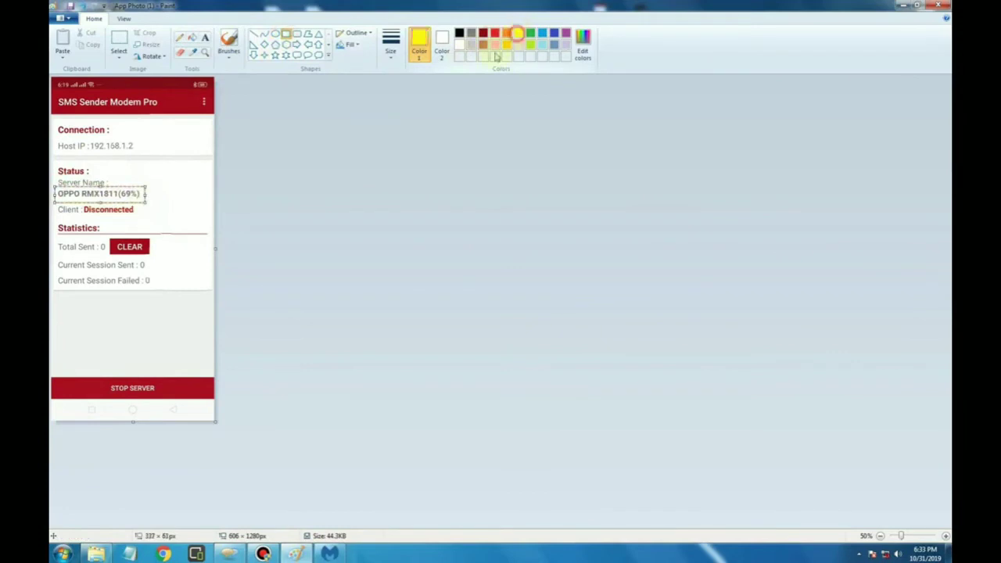
pyautogui.click(542, 34)
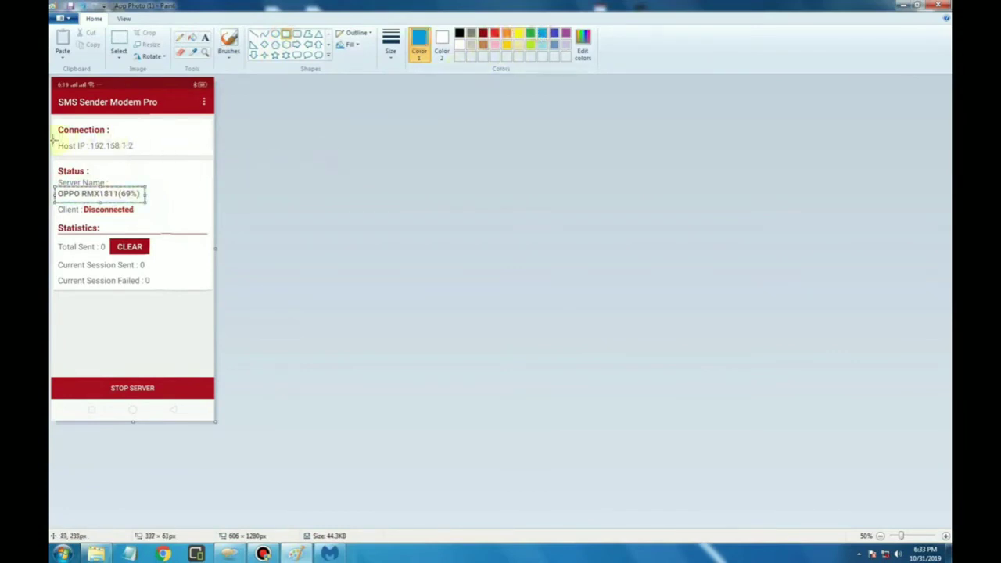
# Frame the Host IP line with a light blue rectangle and draw an arrow pointing at it.
pyautogui.moveTo(54, 140)
pyautogui.mouseDown()
pyautogui.moveTo(83, 156)
pyautogui.moveTo(149, 155)
pyautogui.mouseUp()
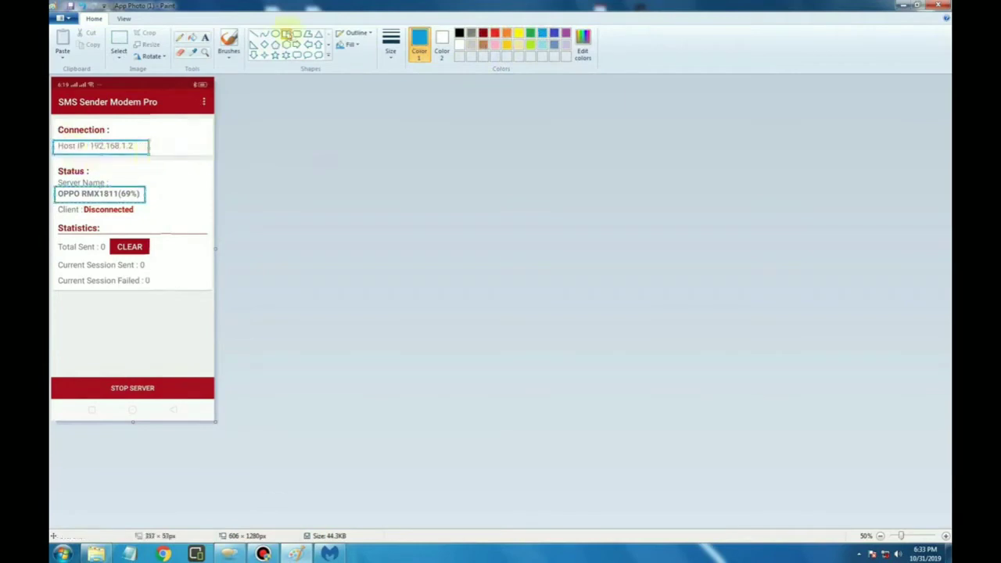
pyautogui.click(252, 34)
pyautogui.moveTo(190, 123); pyautogui.dragTo(155, 139)
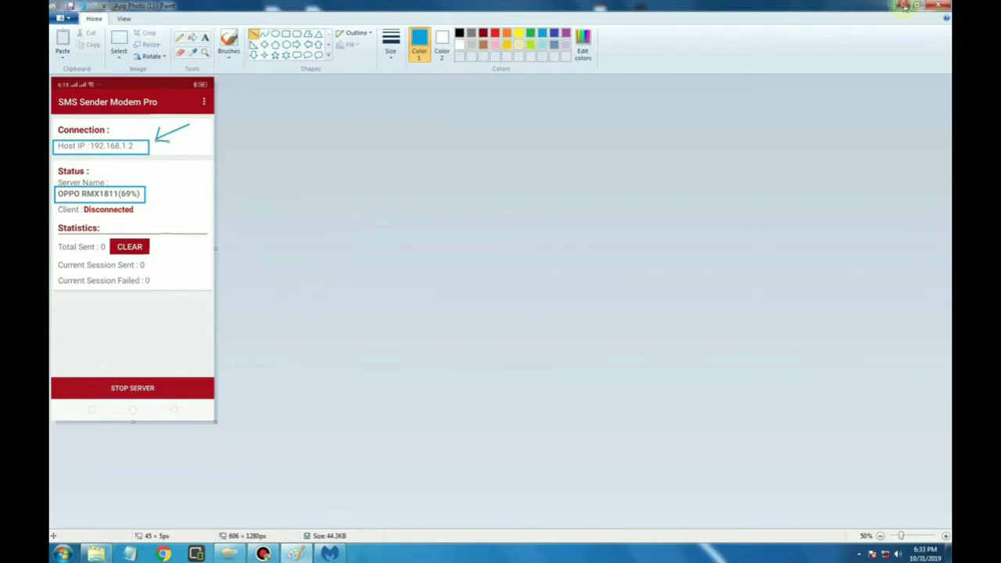
# Minimize Paint and decline installing the new Malwarebytes version.
pyautogui.click(903, 6)
pyautogui.click(573, 287)
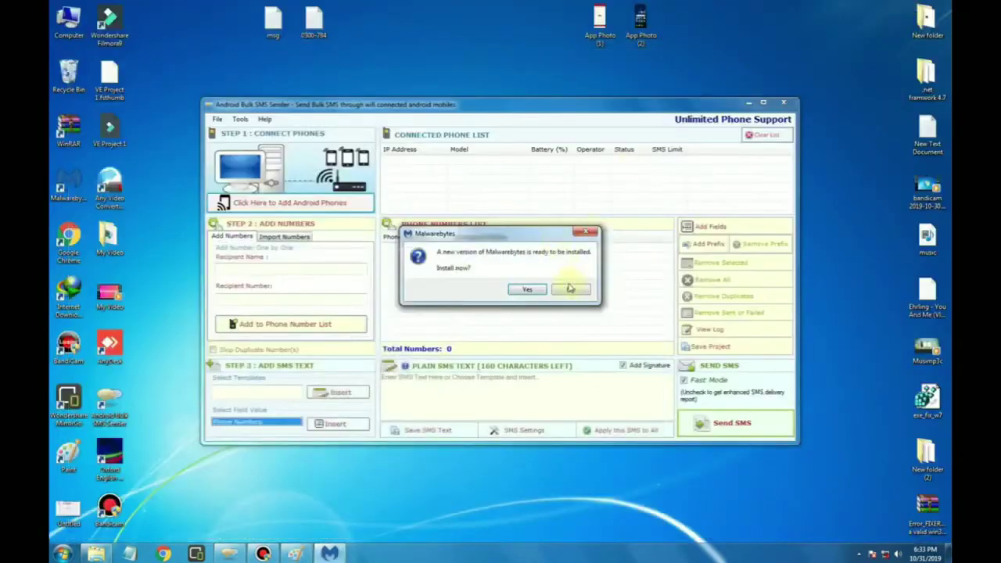
pyautogui.click(574, 289)
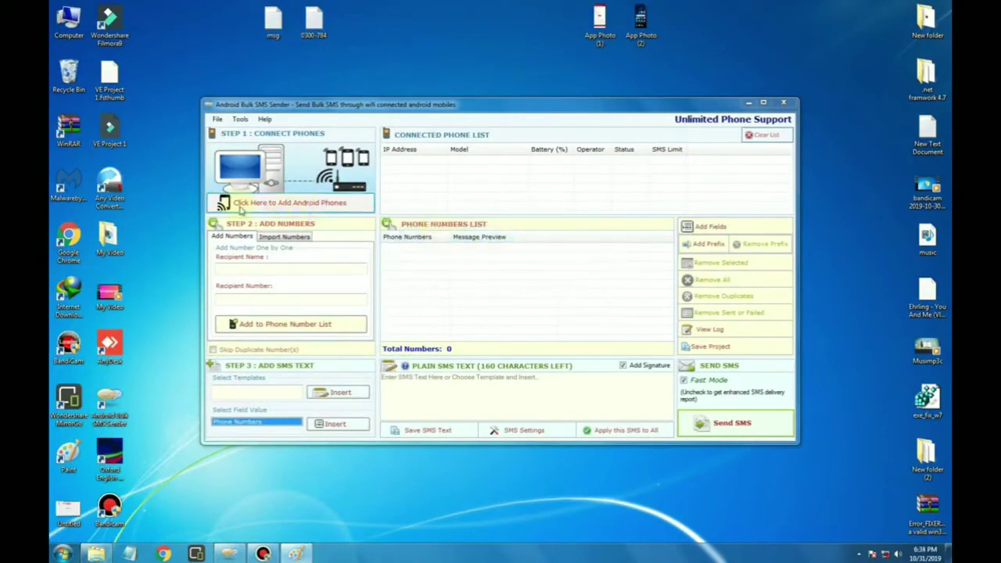
# Start adding Android phones in Android Bulk SMS Sender and allow the program through Windows Firewall on public networks.
pyautogui.click(306, 206)
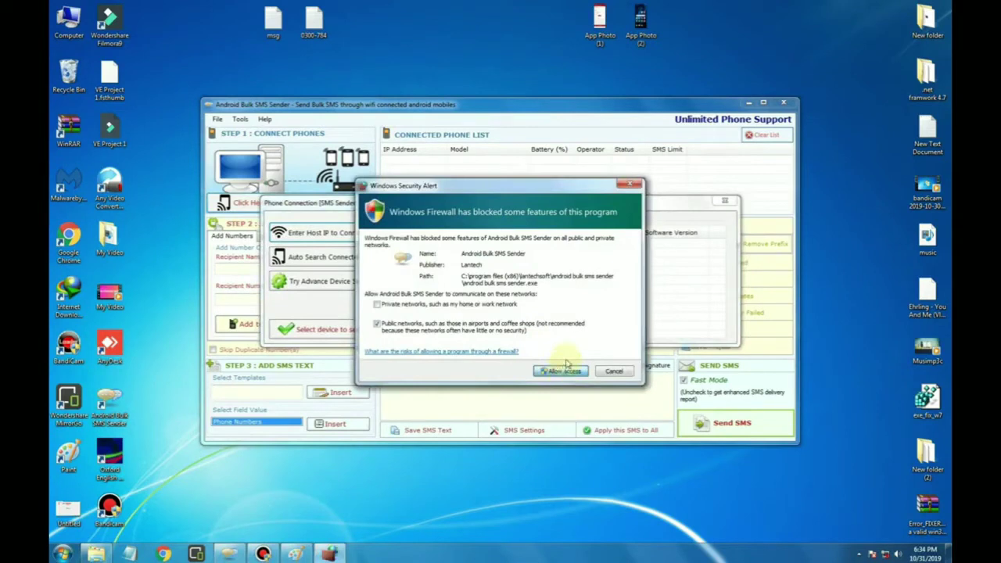
pyautogui.click(565, 371)
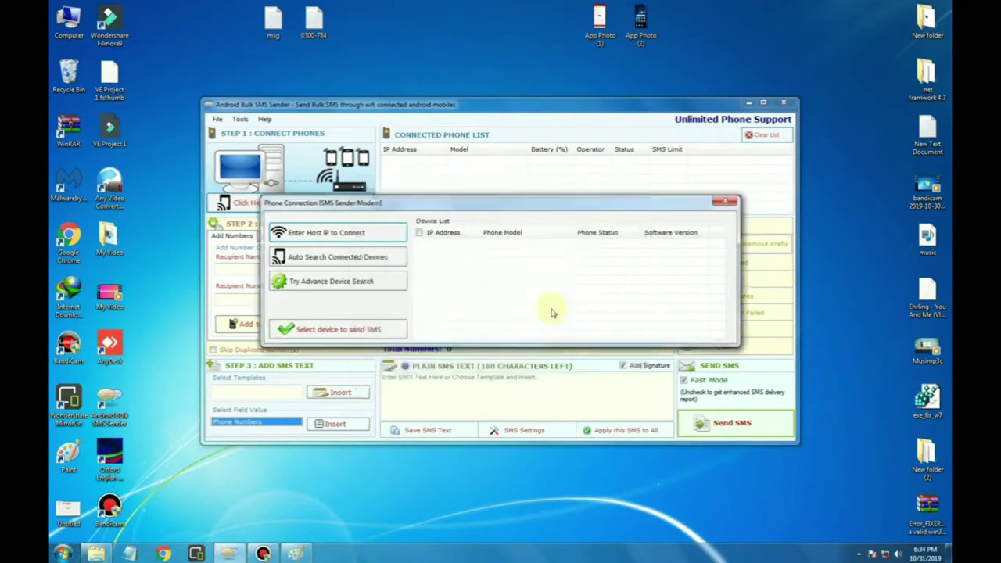
# Look up the host IP in App Photo (1) and try to add the phone with host IP 192.168.1.2.
pyautogui.click(338, 237)
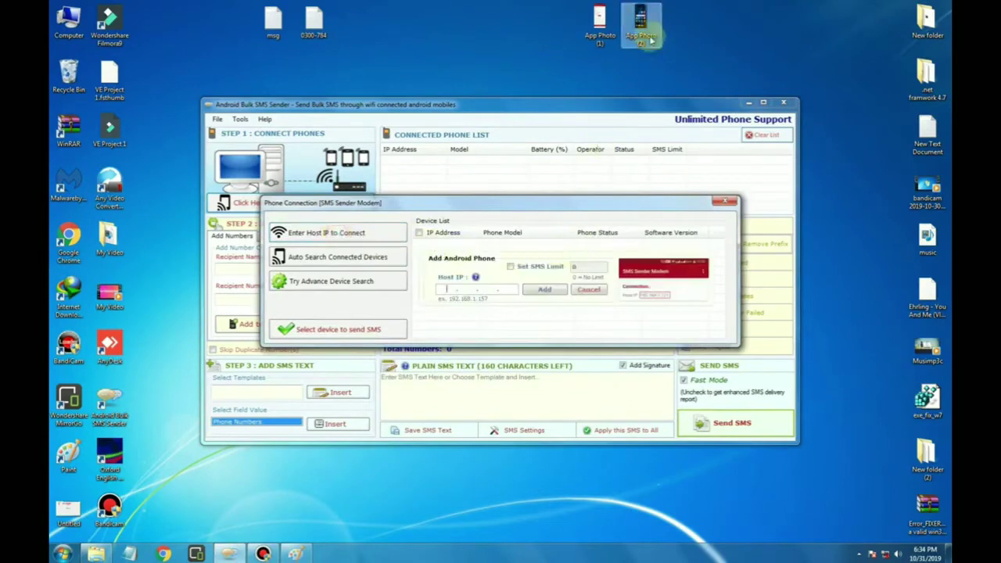
pyautogui.doubleClick(600, 35)
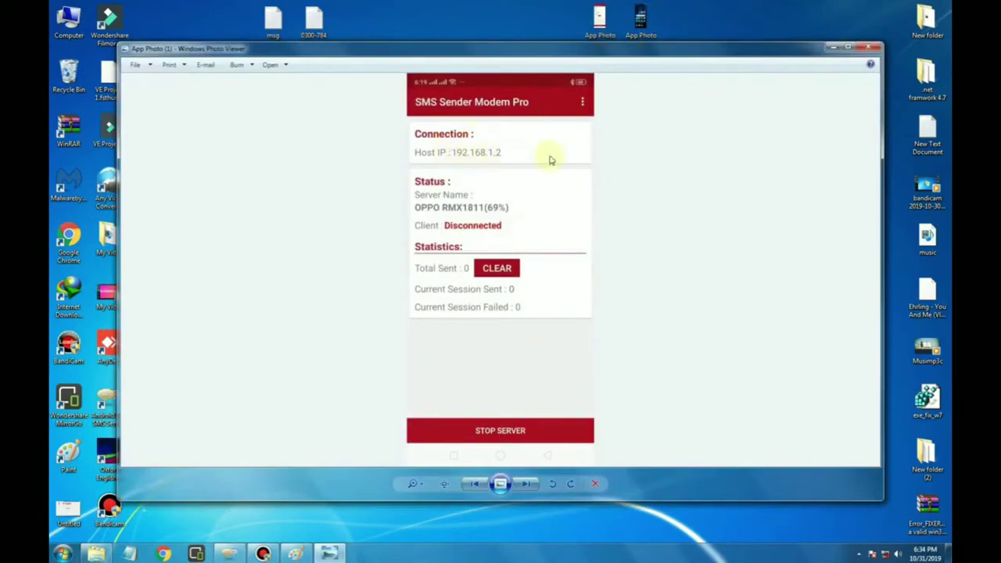
pyautogui.click(871, 47)
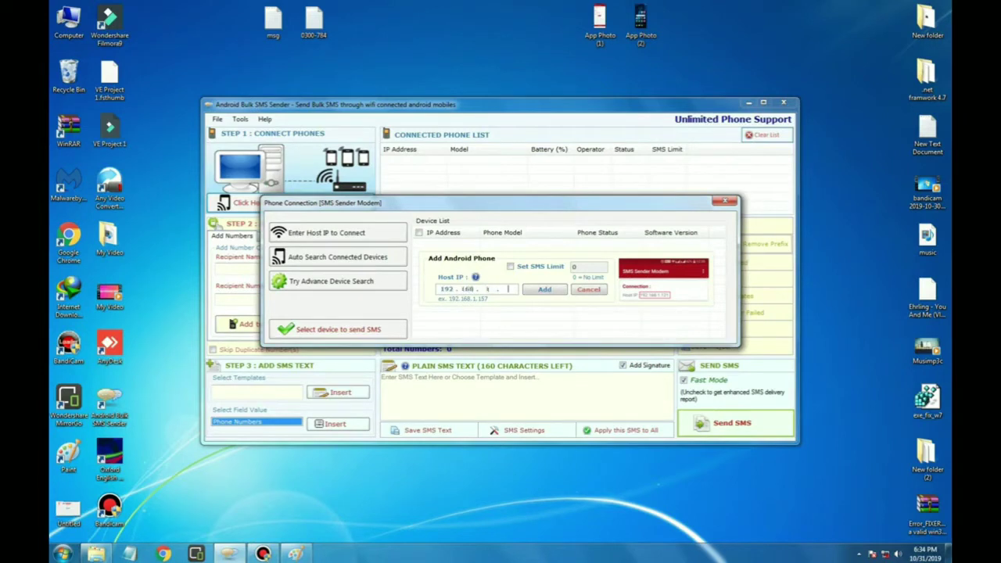
pyautogui.click(538, 291)
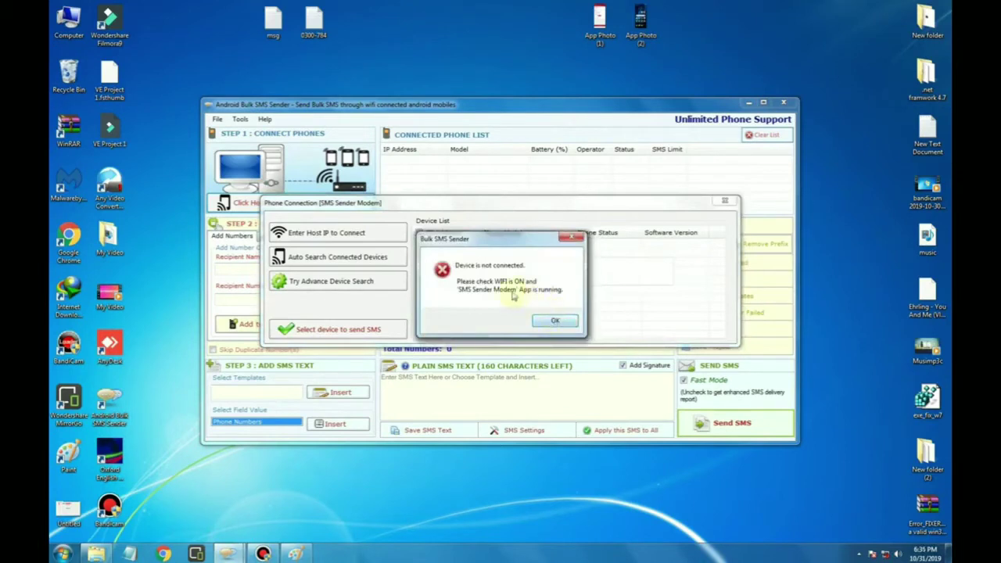
pyautogui.click(555, 323)
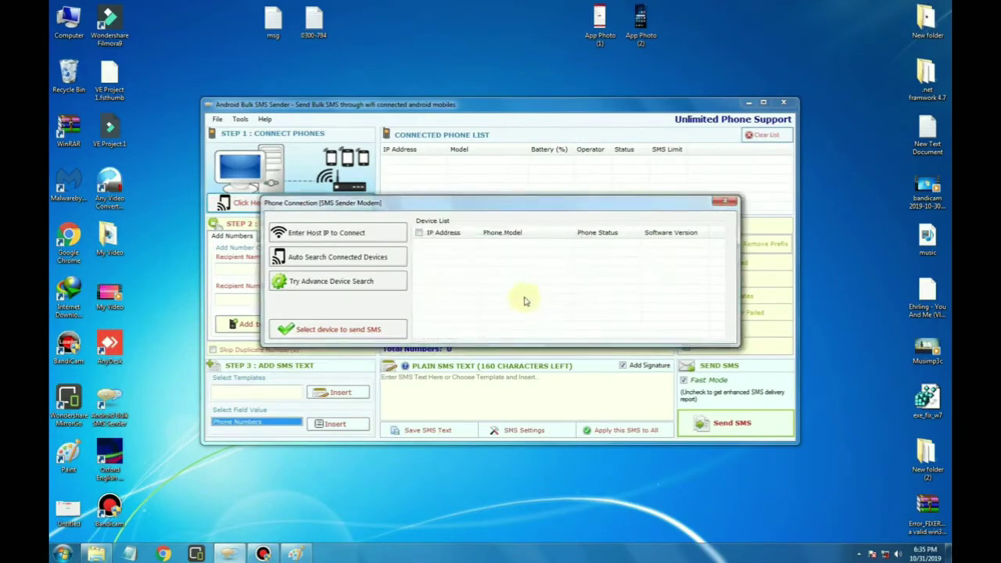
# Try again to add the phone by its host IP and dismiss the message.
pyautogui.click(359, 235)
pyautogui.click(550, 290)
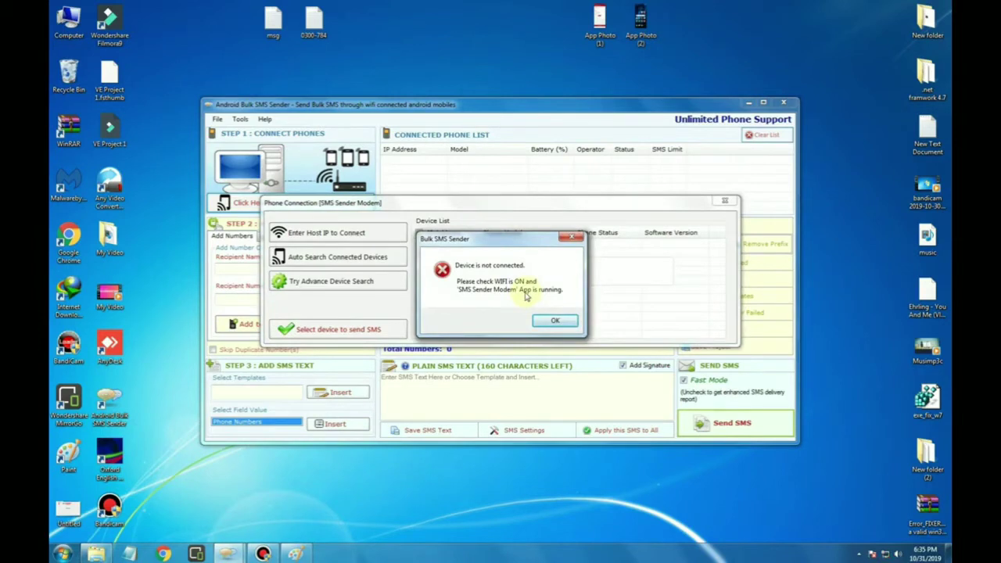
pyautogui.click(555, 321)
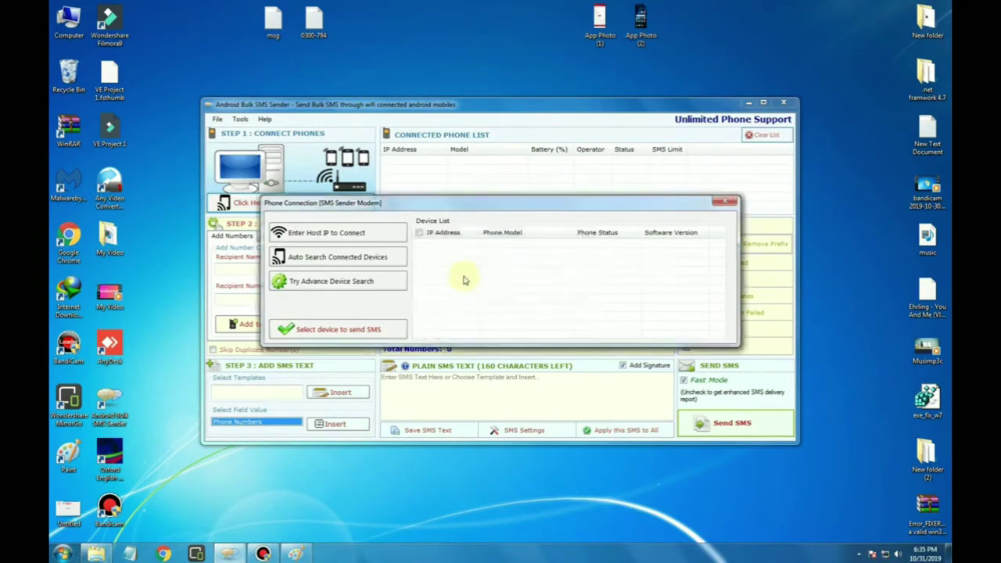
# Add the phone by host IP 192.168.1.2 once more and select it as the device for sending SMS.
pyautogui.click(354, 239)
pyautogui.click(549, 291)
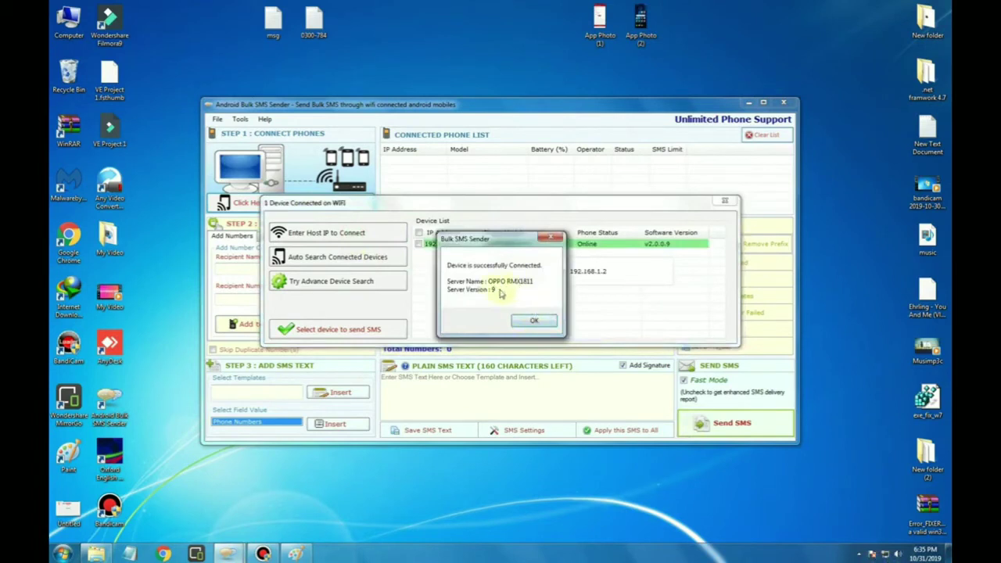
pyautogui.click(535, 322)
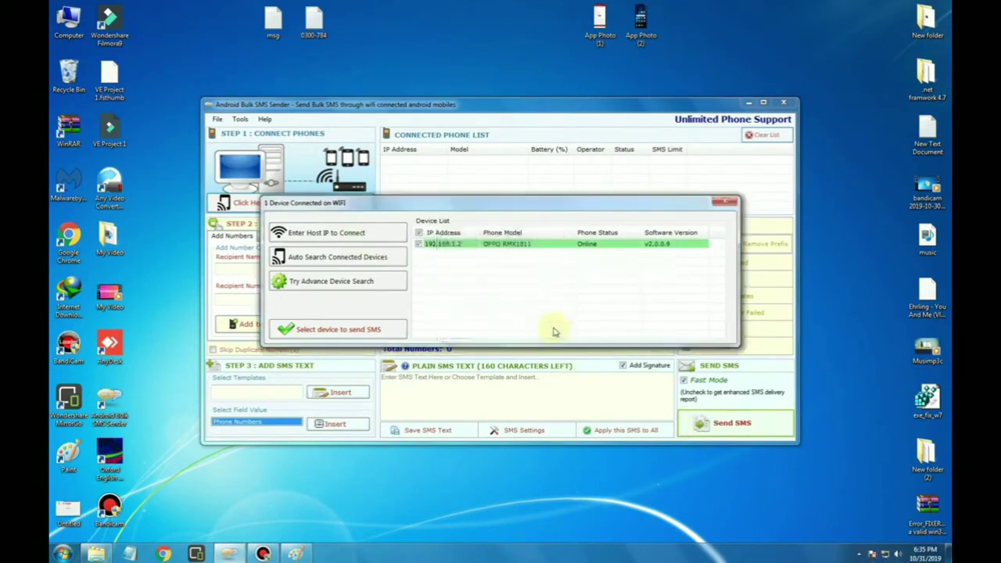
pyautogui.click(352, 332)
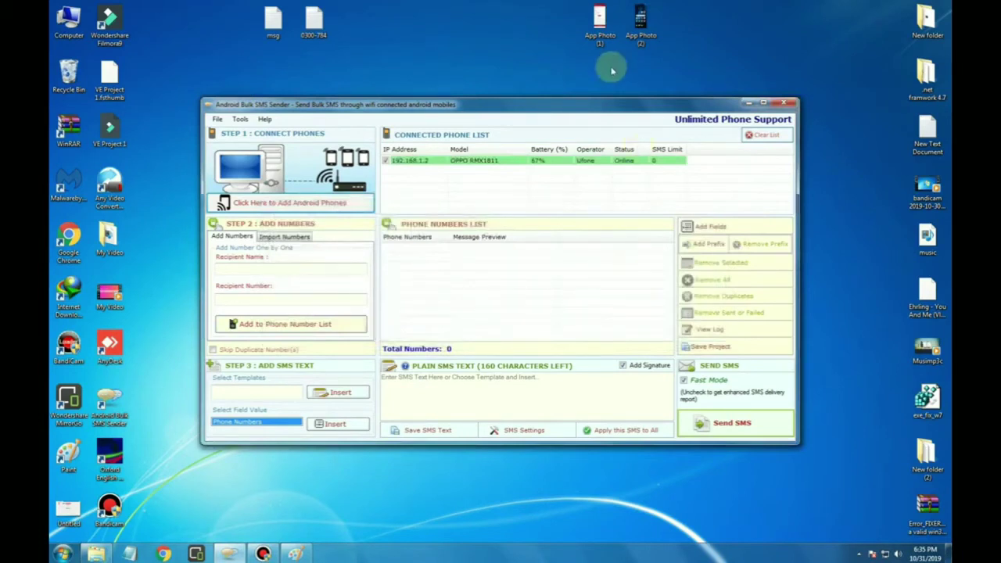
# Copy the whole message from the desktop file msg and paste it into the plain SMS text in Android Bulk SMS Sender.
pyautogui.doubleClick(273, 20)
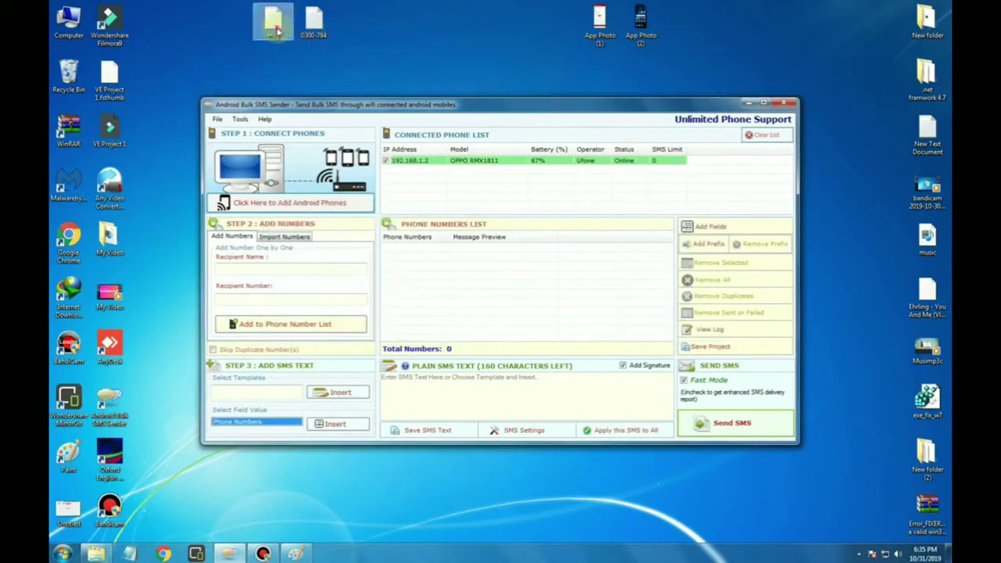
pyautogui.click(169, 114)
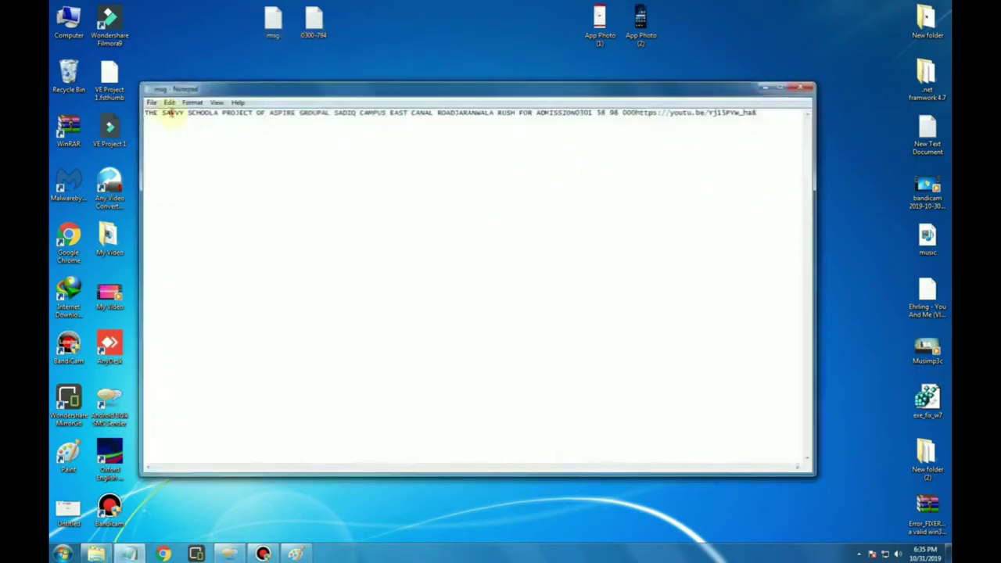
pyautogui.hotkey('ctrl', 'a')
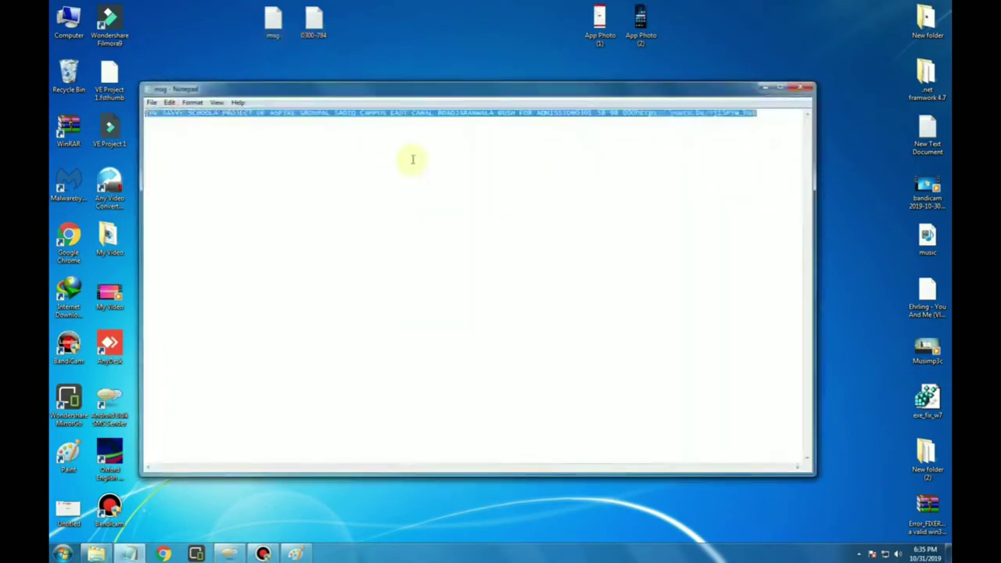
pyautogui.rightClick(422, 114)
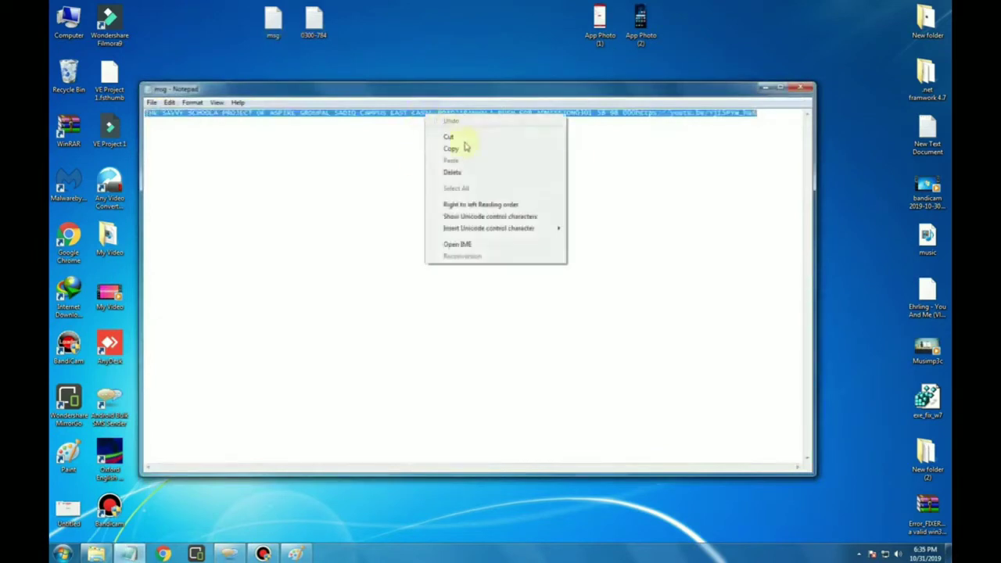
pyautogui.click(460, 147)
pyautogui.click(765, 88)
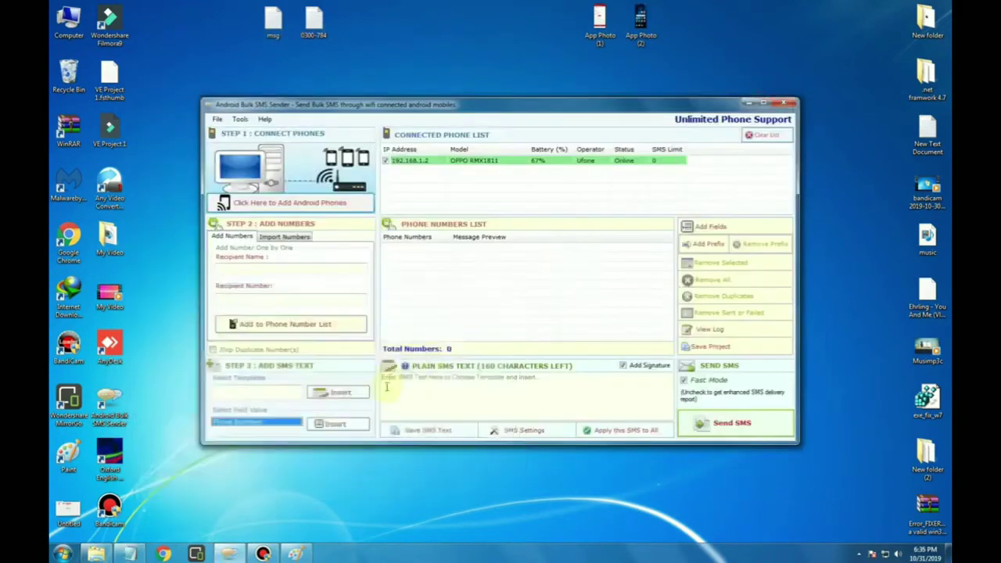
pyautogui.click(427, 386)
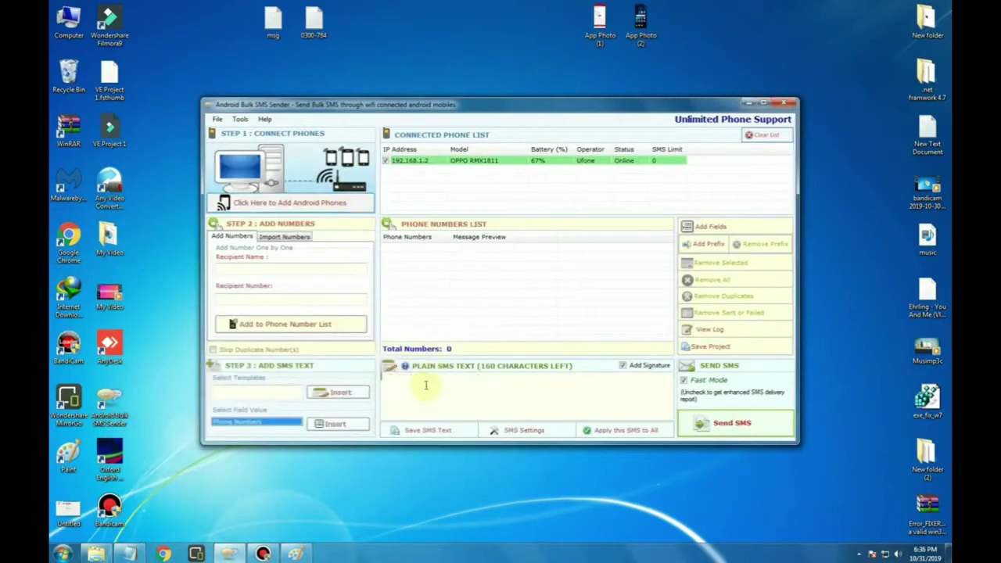
pyautogui.hotkey('ctrl', 'v')
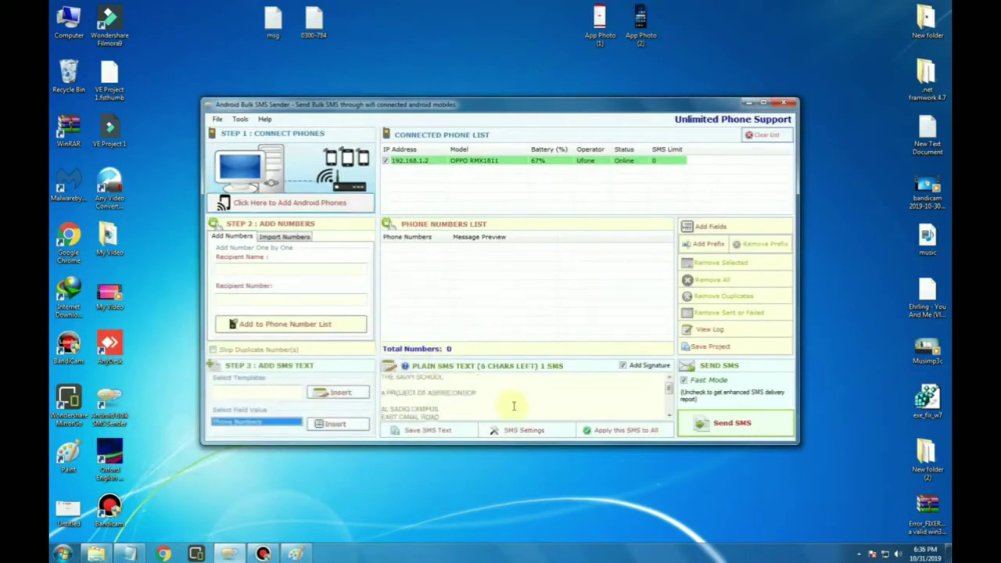
# Remove the blank lines before and after "A PROJECT OF ASPIRE GROUP" in the SMS text and review the rest of the message.
pyautogui.click(383, 387)
pyautogui.press('BackSpace')
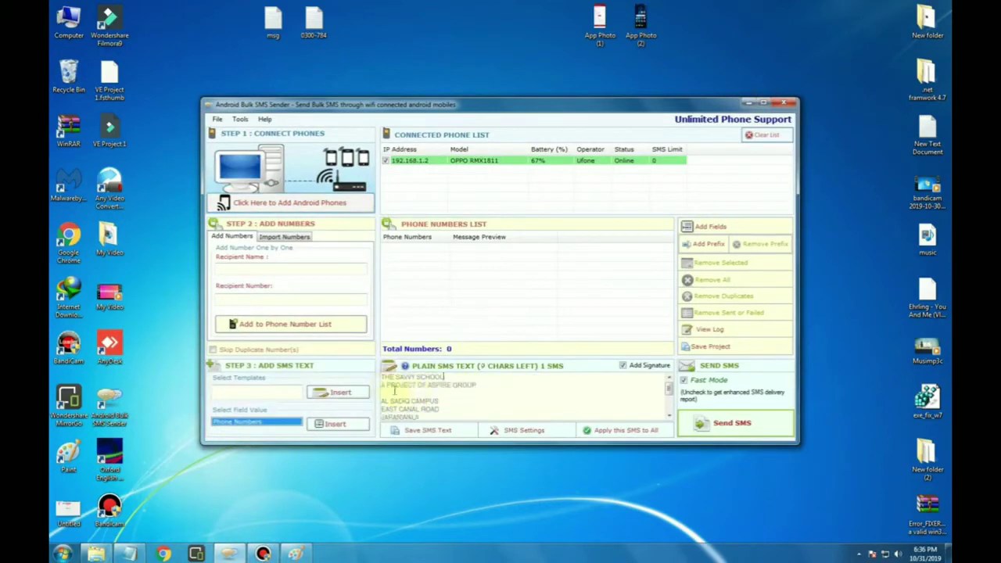
pyautogui.scroll(-3, 395, 389)
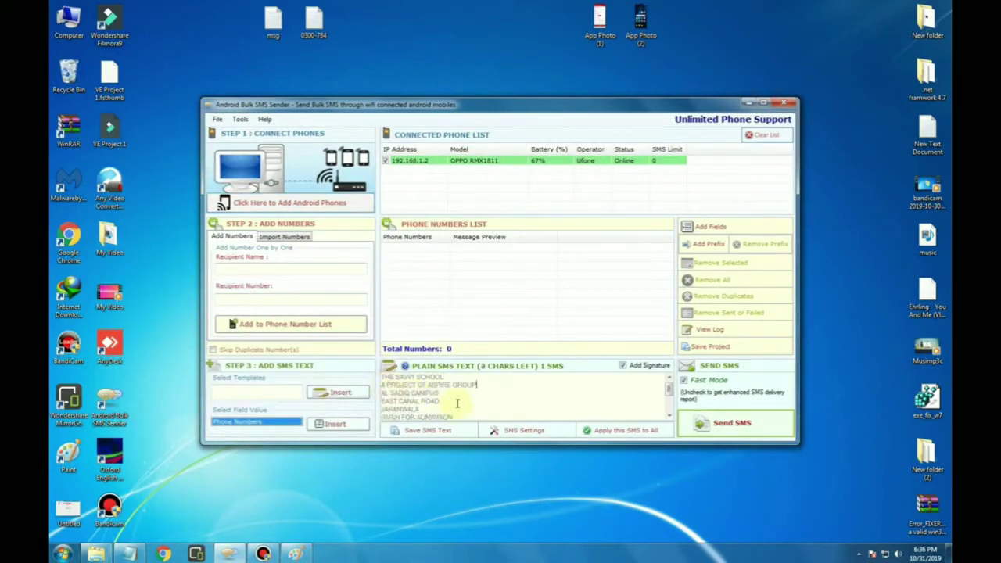
pyautogui.click(383, 405)
pyautogui.press('BackSpace')
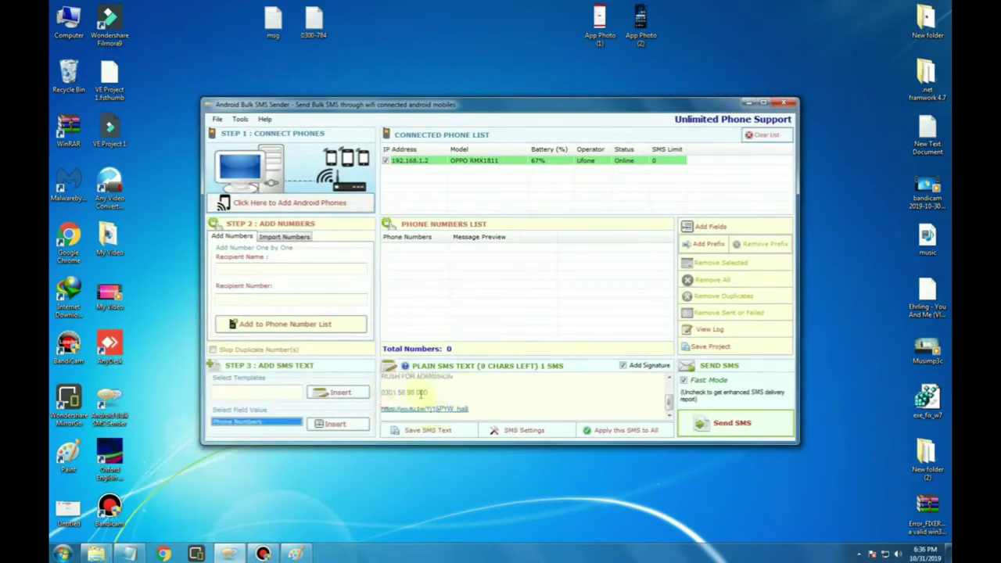
pyautogui.scroll(1, 453, 390)
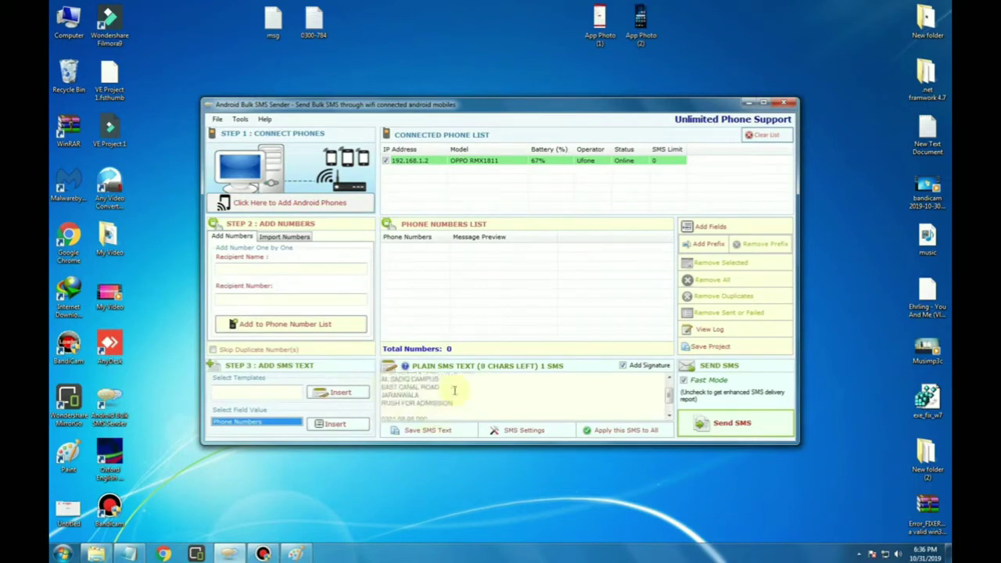
pyautogui.scroll(2, 453, 391)
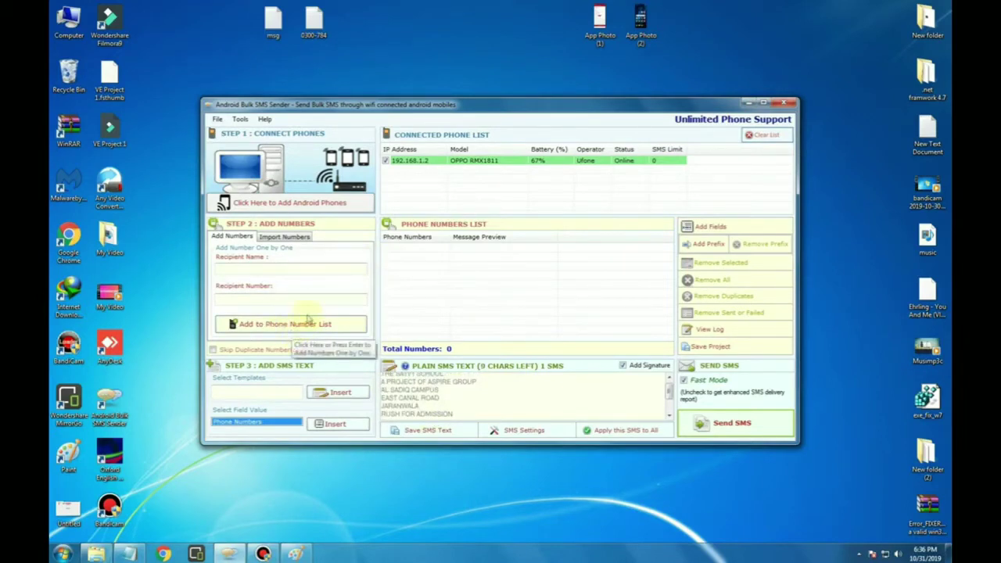
# Import the phone numbers from the text file 0300-784 on the Desktop.
pyautogui.click(287, 236)
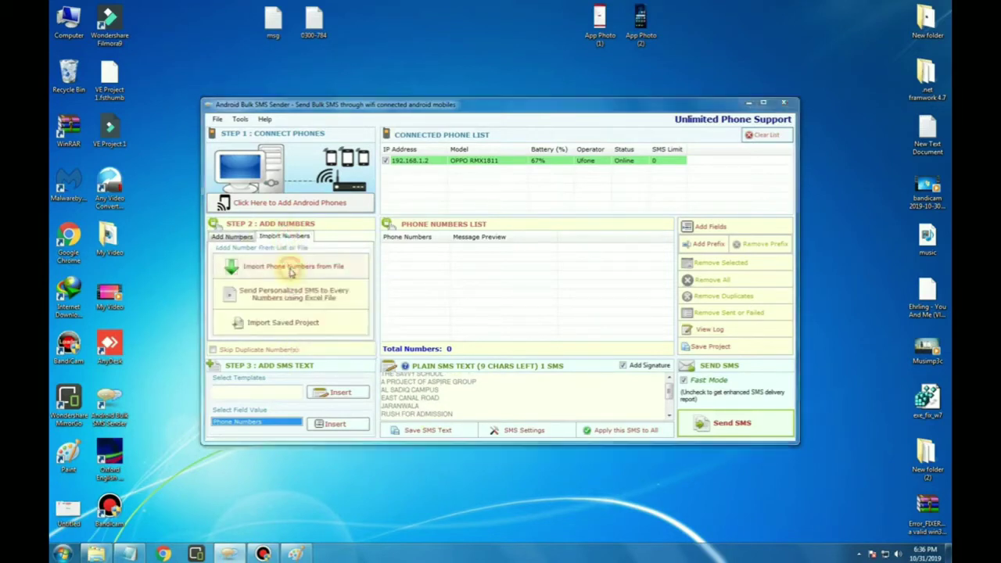
pyautogui.click(292, 271)
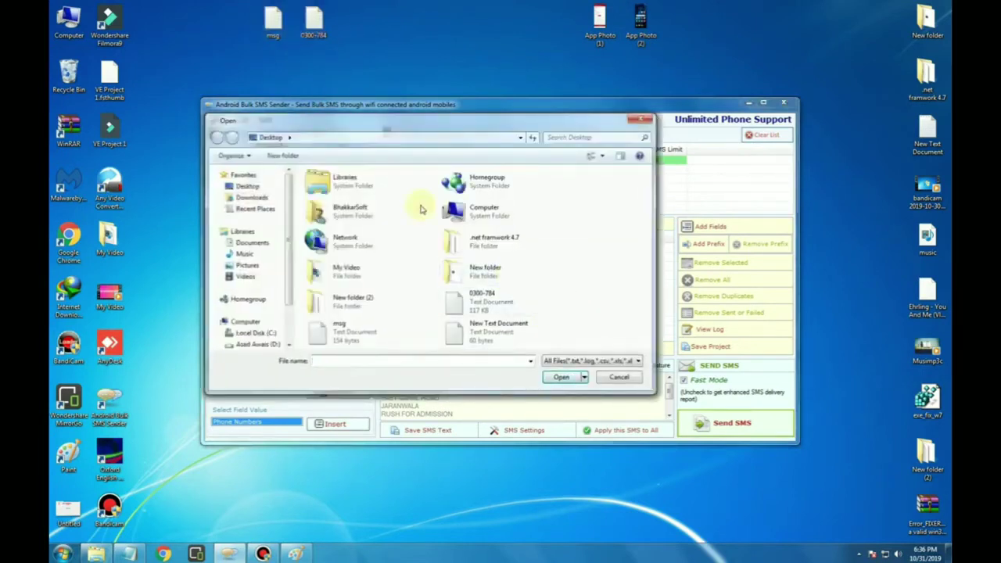
pyautogui.click(263, 186)
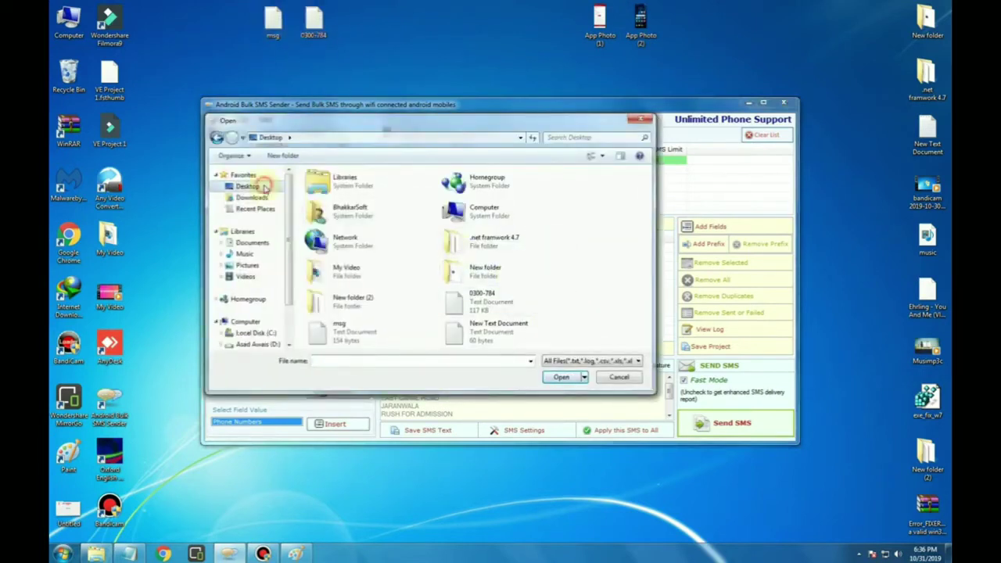
pyautogui.click(483, 302)
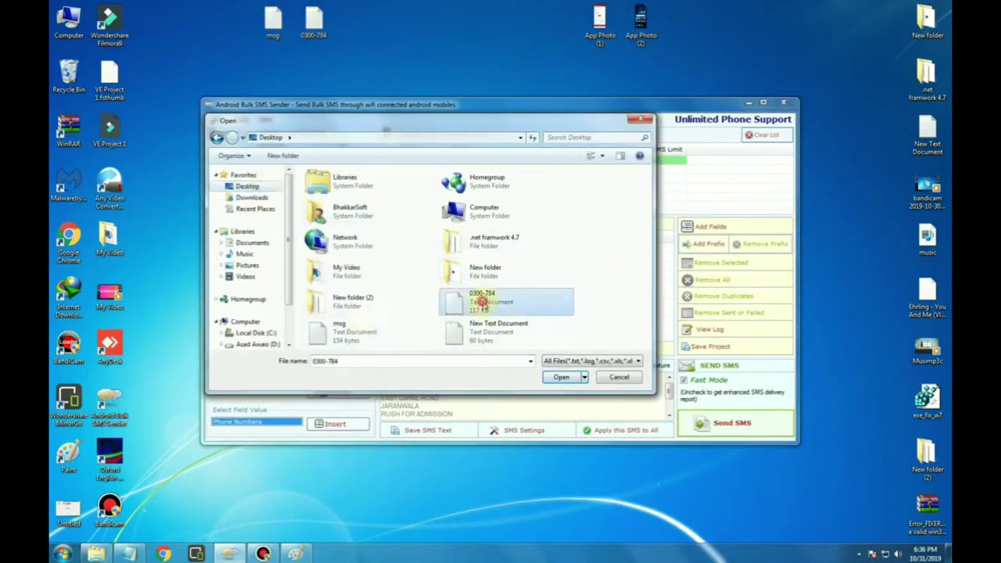
pyautogui.click(565, 377)
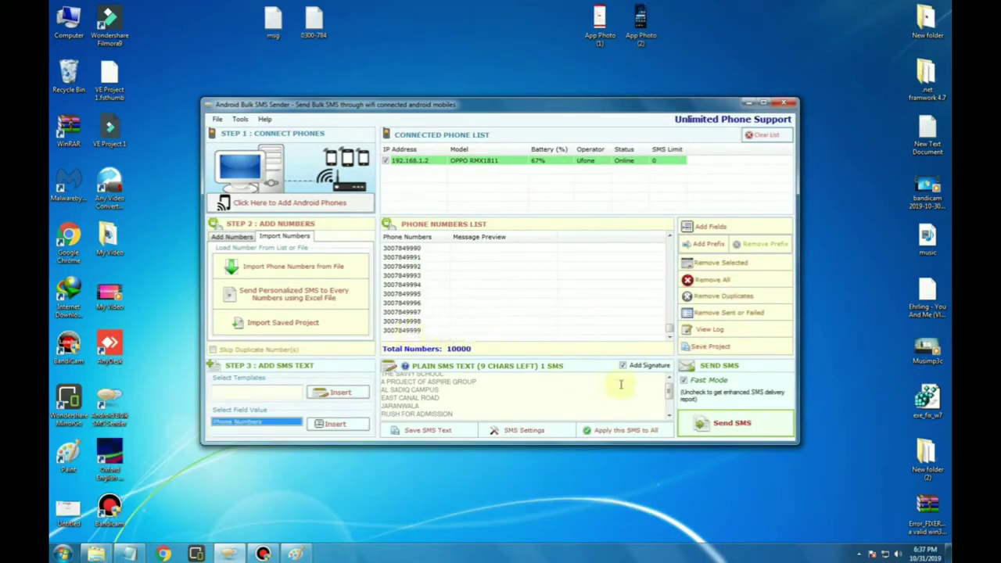
# Turn off Fast Mode and the Add Signature option for the SMS.
pyautogui.click(683, 381)
pyautogui.click(622, 369)
# Adjust the SMS sending delay in the SMS settings, changing both the pause in seconds and the number of messages between pauses.
pyautogui.click(527, 431)
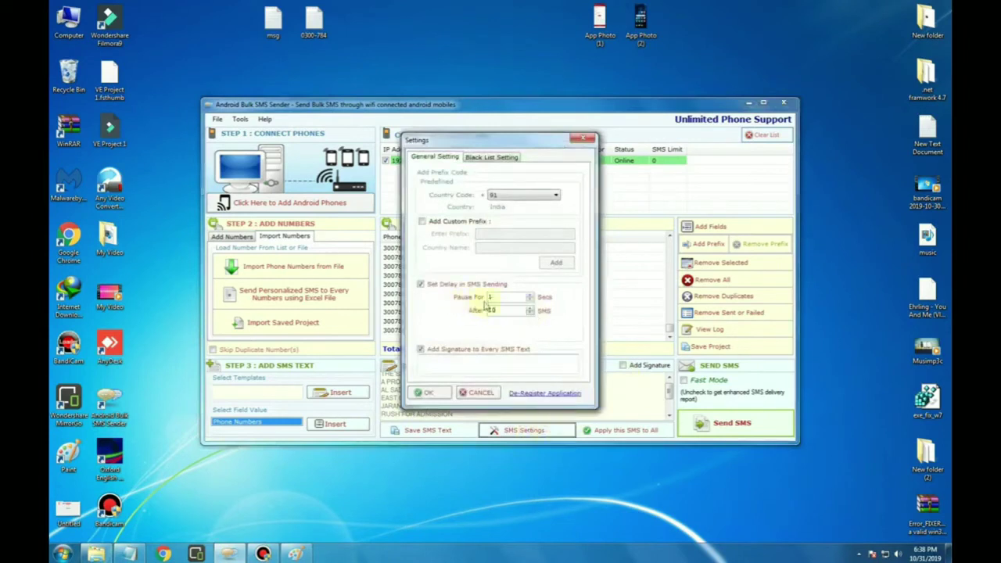
pyautogui.click(531, 295)
pyautogui.click(530, 296)
pyautogui.click(530, 295)
pyautogui.click(531, 295)
pyautogui.click(530, 295)
pyautogui.click(530, 297)
pyautogui.click(535, 314)
pyautogui.click(535, 314)
pyautogui.click(535, 313)
pyautogui.click(531, 313)
pyautogui.click(531, 313)
pyautogui.click(531, 314)
pyautogui.click(532, 314)
pyautogui.click(531, 314)
pyautogui.click(532, 314)
pyautogui.click(531, 314)
pyautogui.click(531, 308)
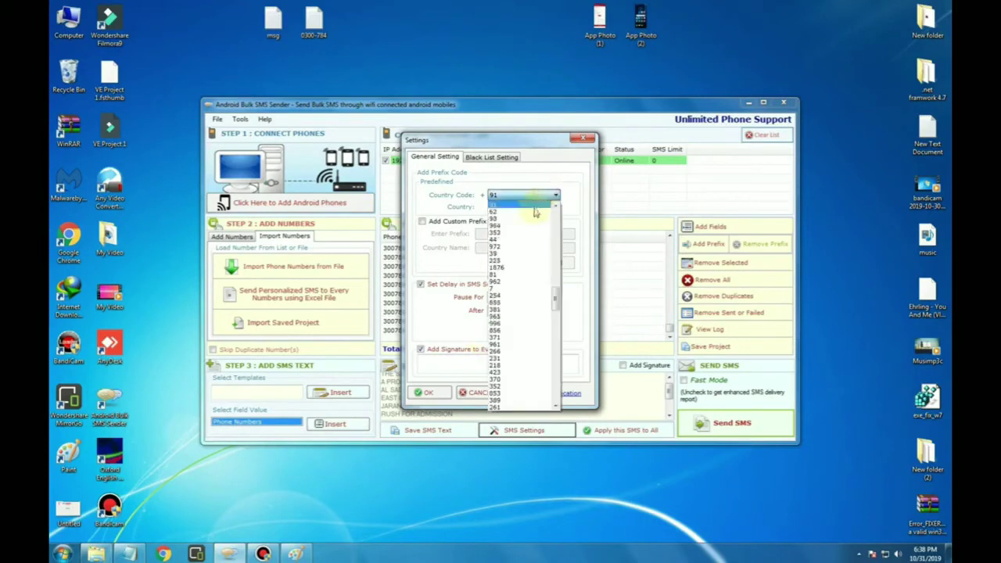
# Set the predefined prefix country code to 92 for Pakistan and turn off adding a signature to every SMS, saving the settings.
pyautogui.scroll(-5, 520, 364)
pyautogui.scroll(-5, 521, 376)
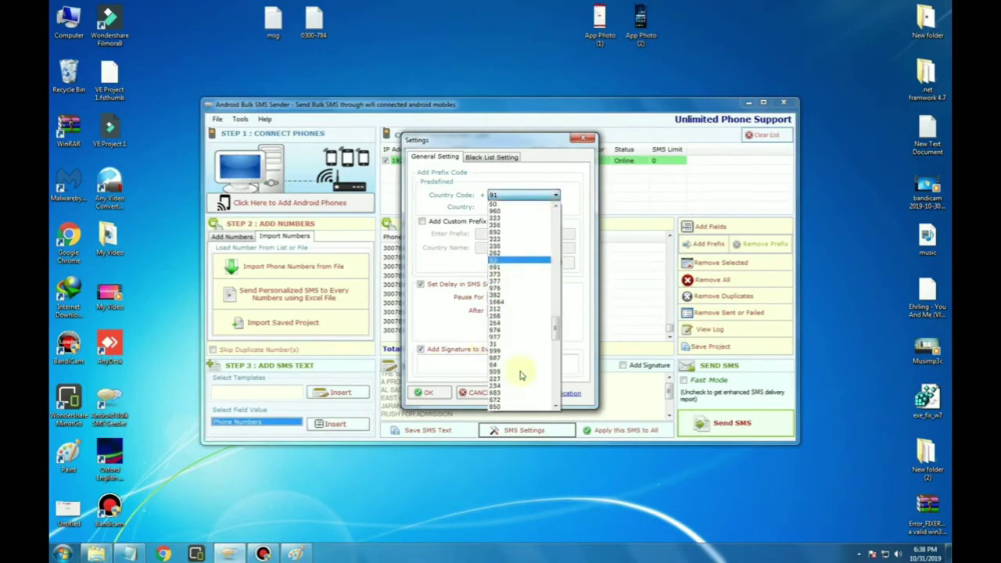
pyautogui.scroll(-6, 521, 376)
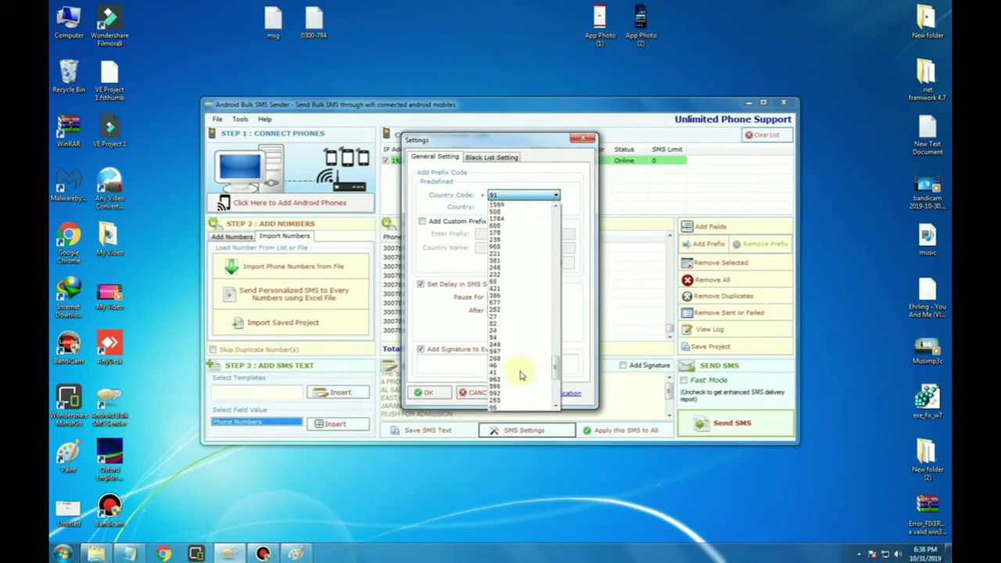
pyautogui.scroll(5, 521, 368)
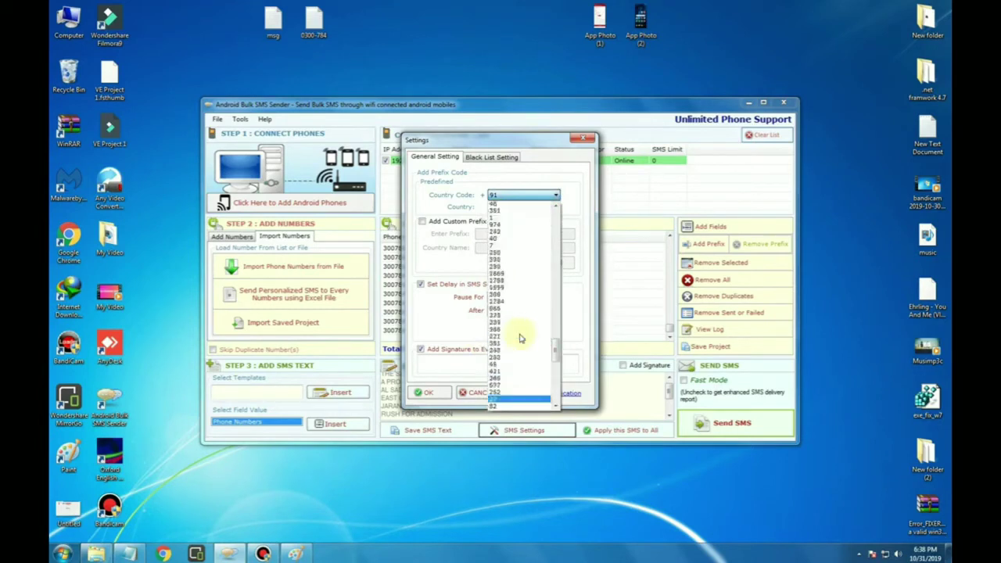
pyautogui.scroll(6, 521, 338)
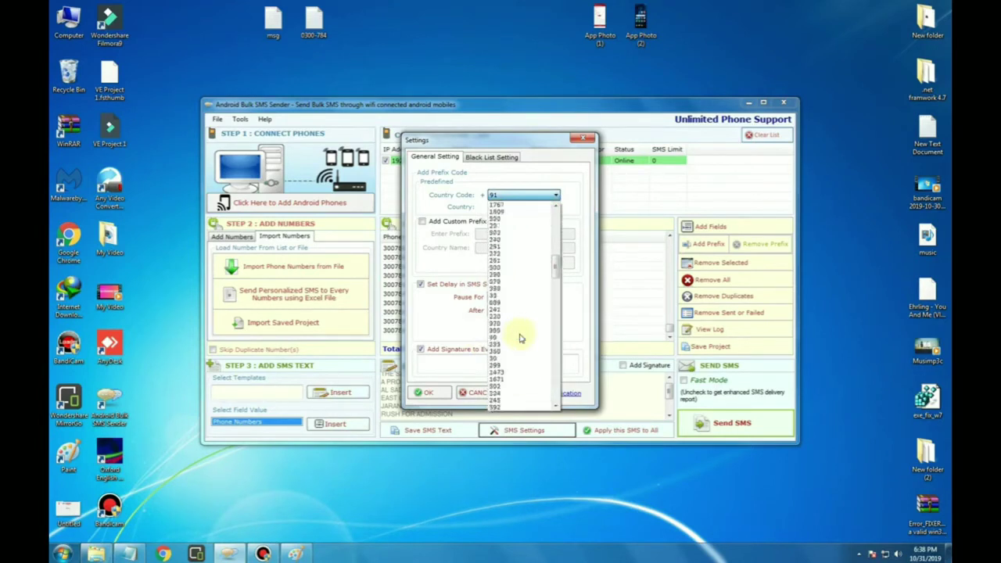
pyautogui.scroll(5, 521, 338)
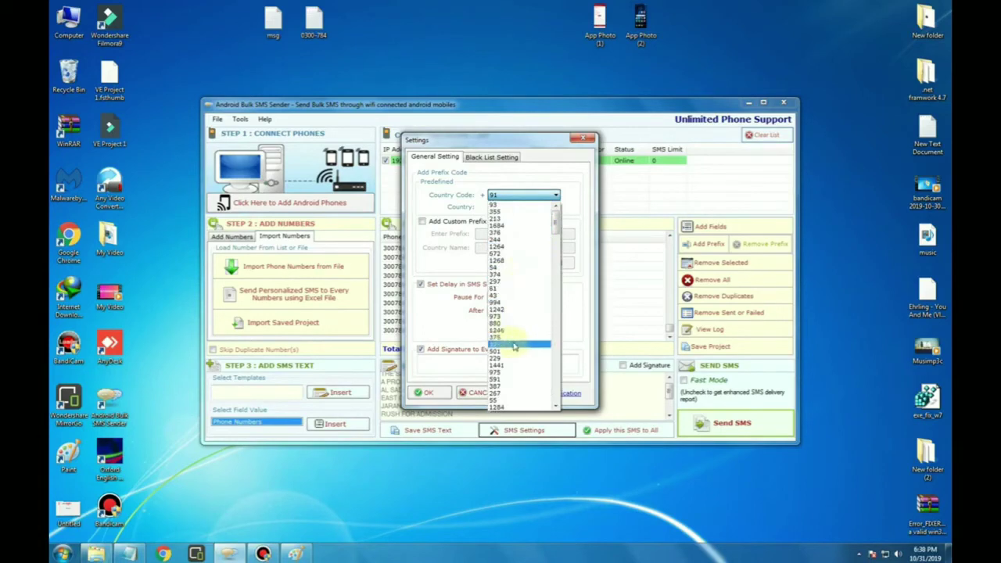
pyautogui.scroll(-1, 514, 346)
pyautogui.scroll(-1, 515, 346)
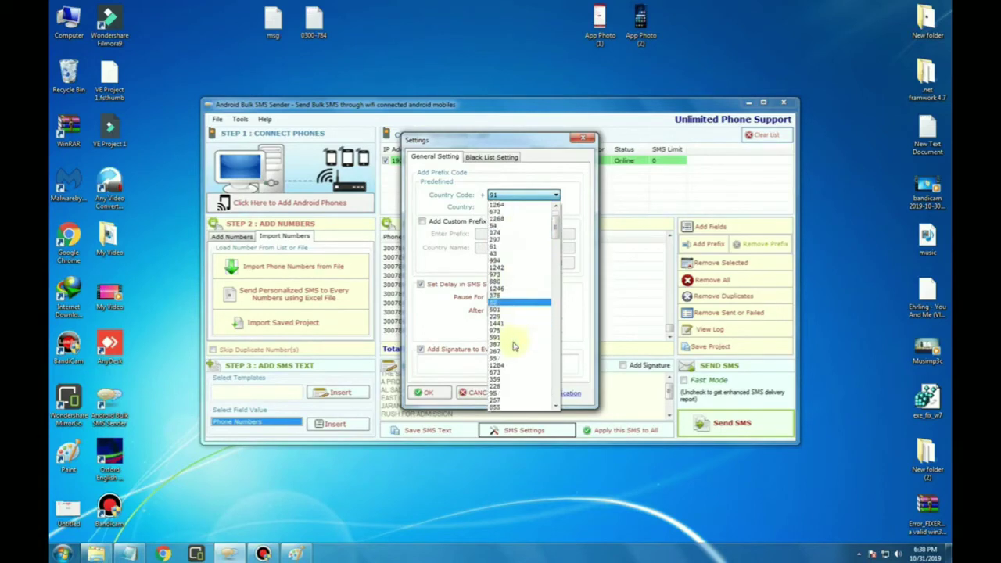
pyautogui.scroll(-2, 515, 346)
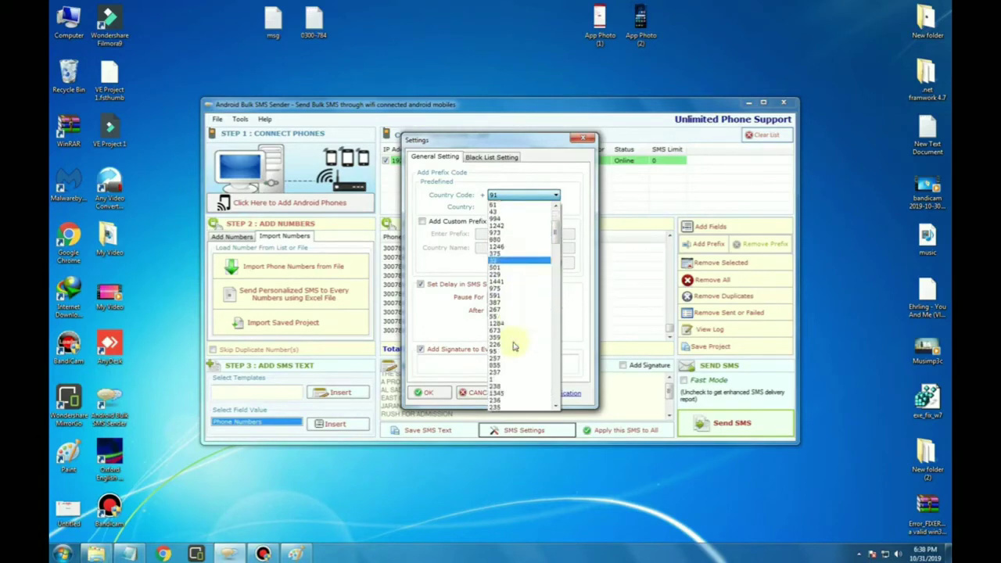
pyautogui.scroll(-4, 515, 346)
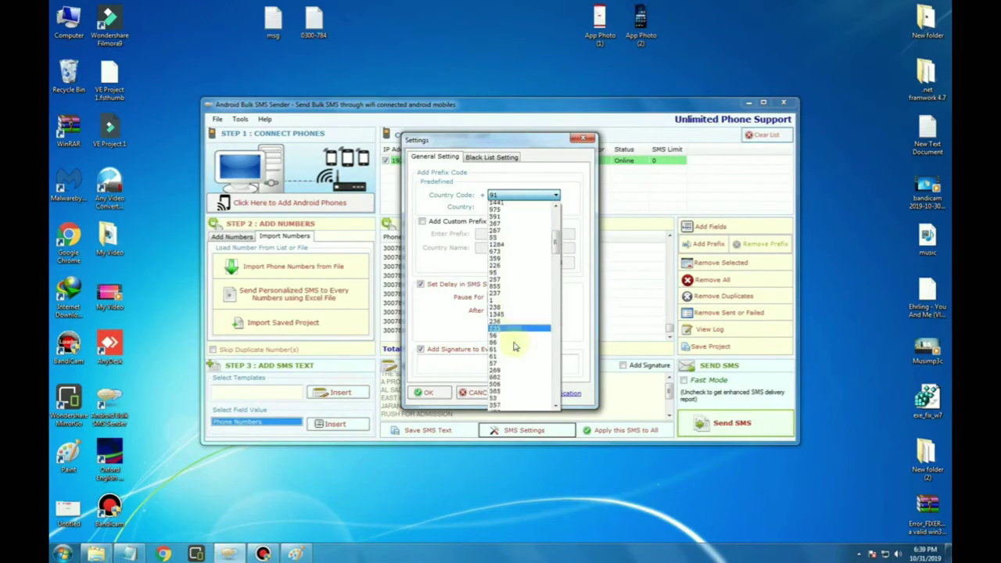
pyautogui.scroll(-3, 514, 346)
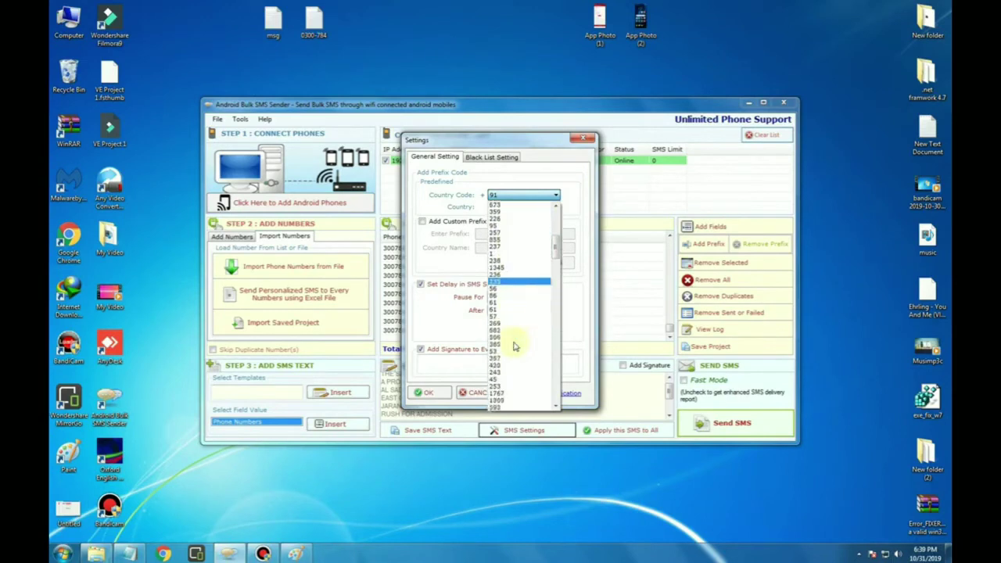
pyautogui.scroll(-4, 515, 346)
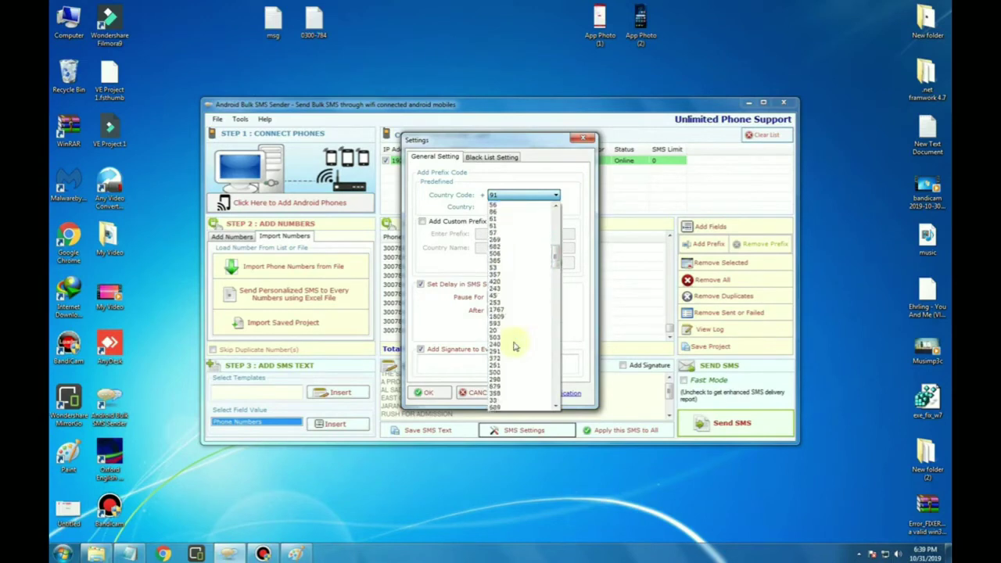
pyautogui.scroll(-1, 515, 346)
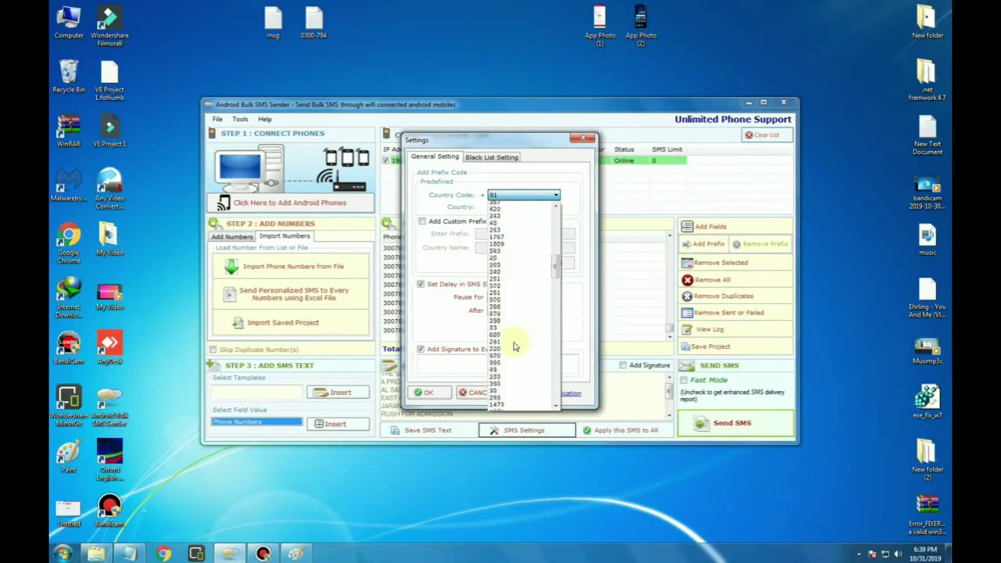
pyautogui.scroll(-1, 515, 345)
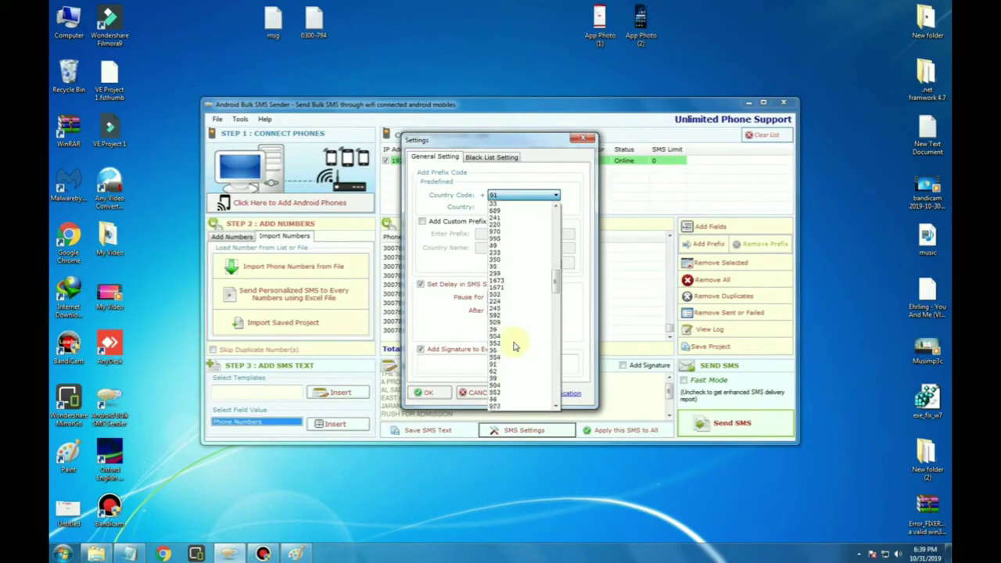
pyautogui.scroll(-1, 514, 346)
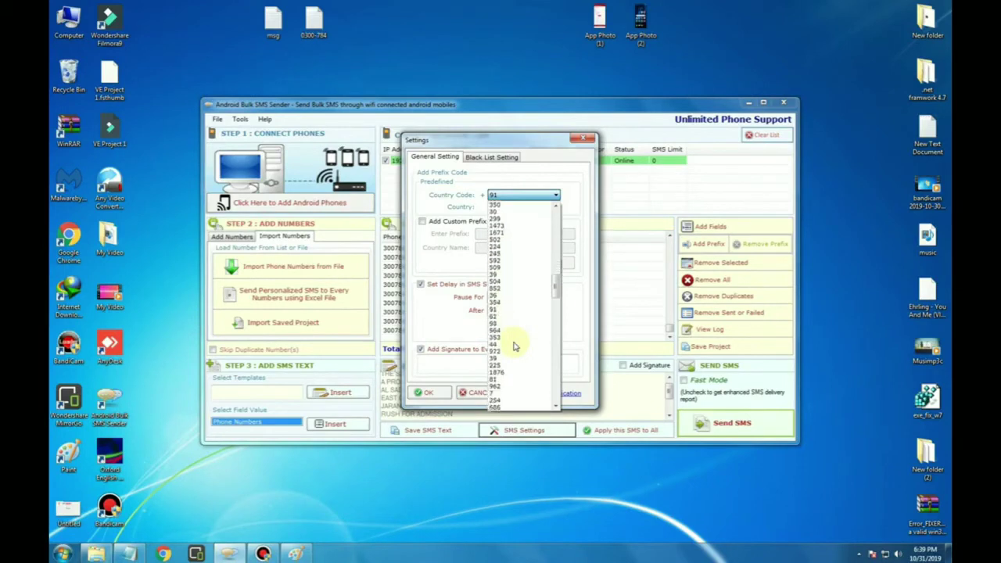
pyautogui.scroll(-1, 515, 346)
pyautogui.scroll(-2, 515, 346)
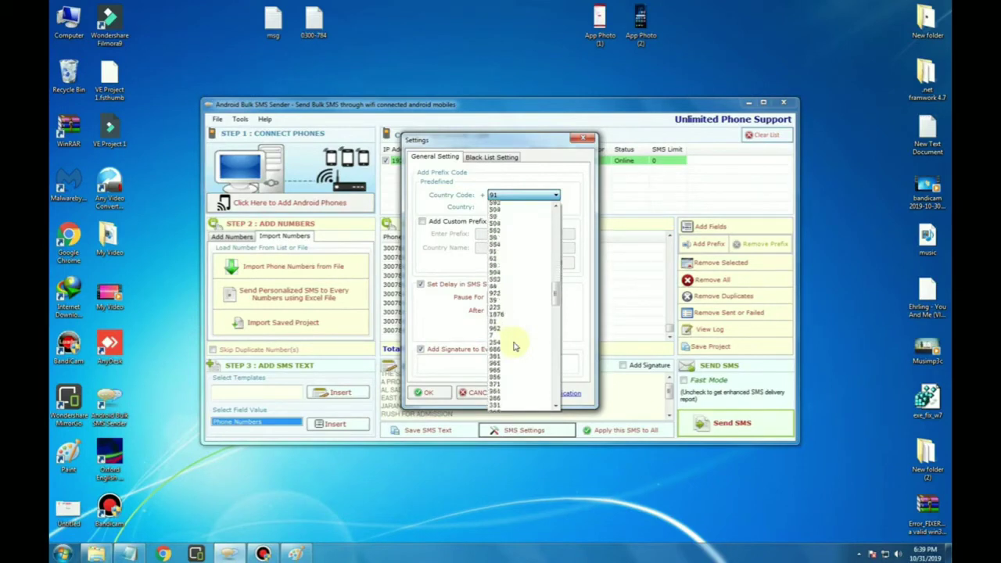
pyautogui.scroll(-1, 515, 346)
pyautogui.scroll(-3, 515, 346)
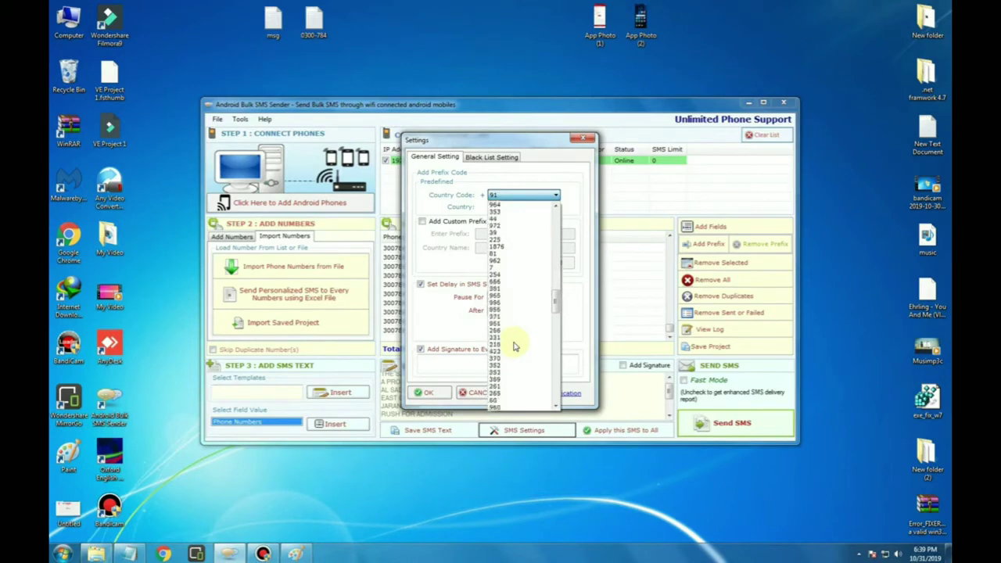
pyautogui.scroll(-1, 514, 345)
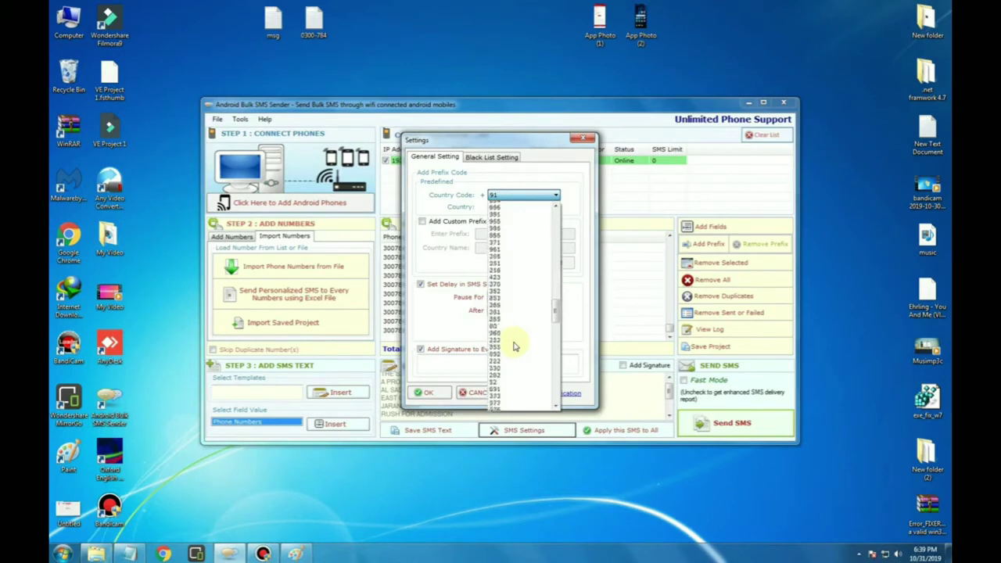
pyautogui.scroll(-1, 515, 346)
pyautogui.scroll(-3, 515, 345)
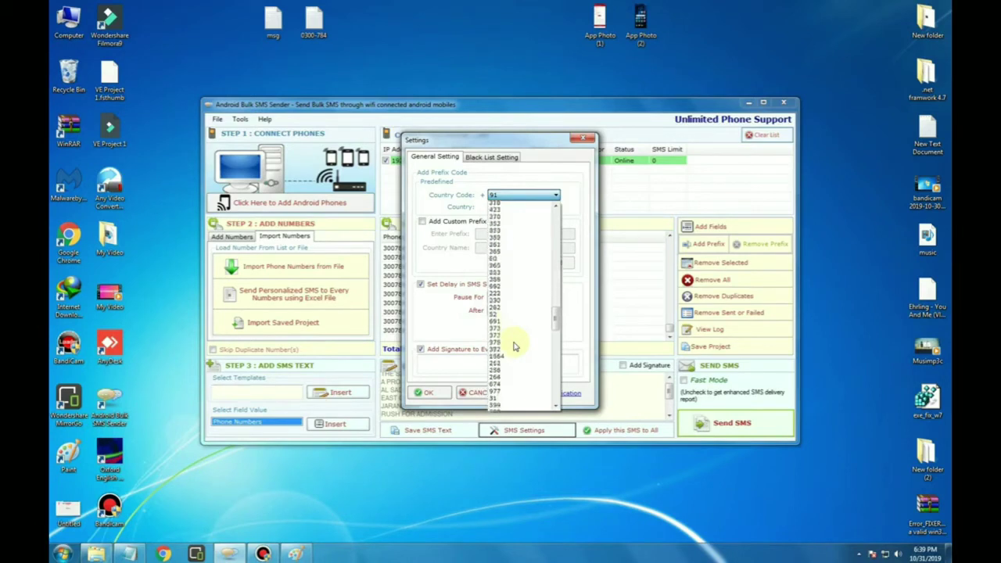
pyautogui.scroll(-4, 515, 346)
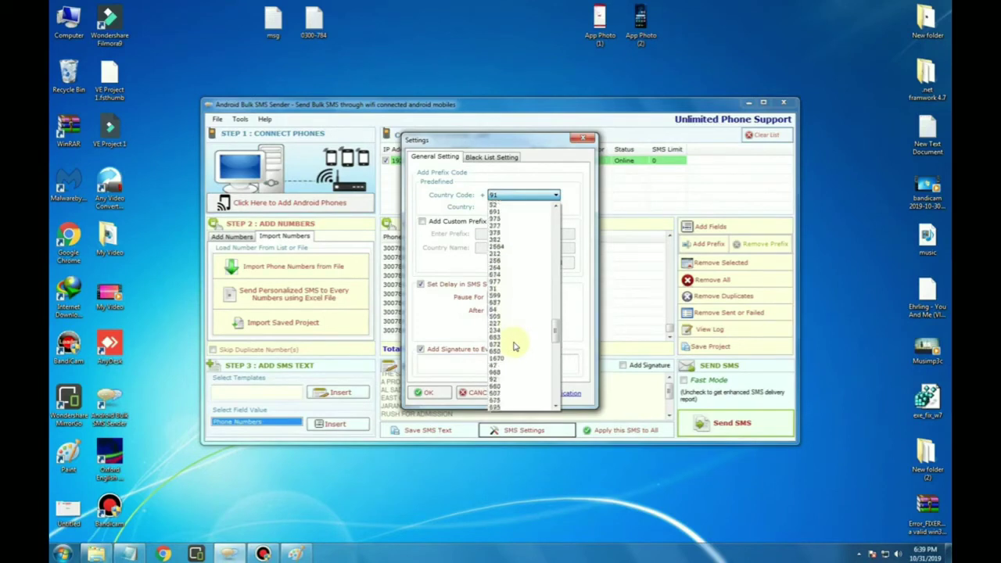
pyautogui.click(501, 380)
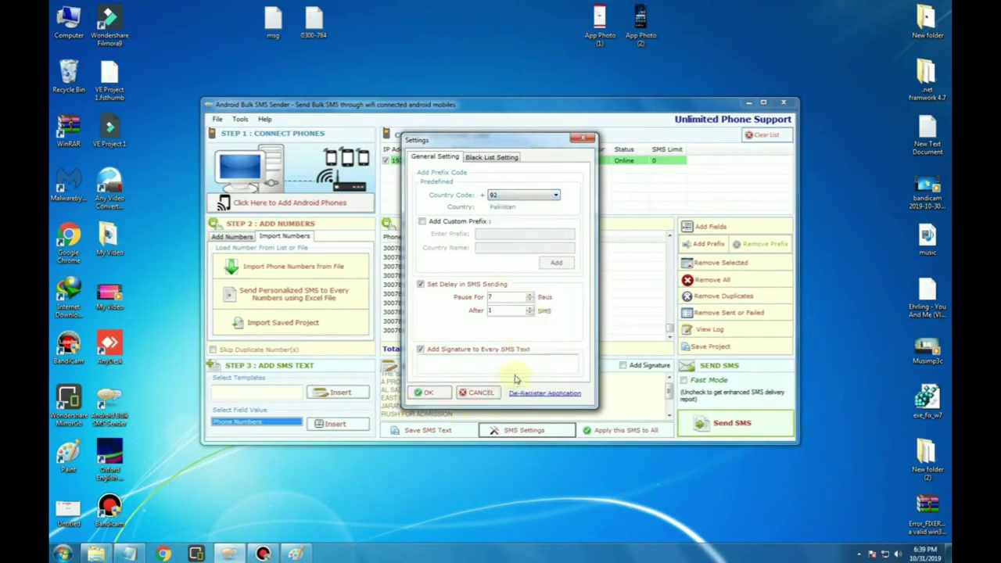
pyautogui.click(421, 349)
pyautogui.click(427, 393)
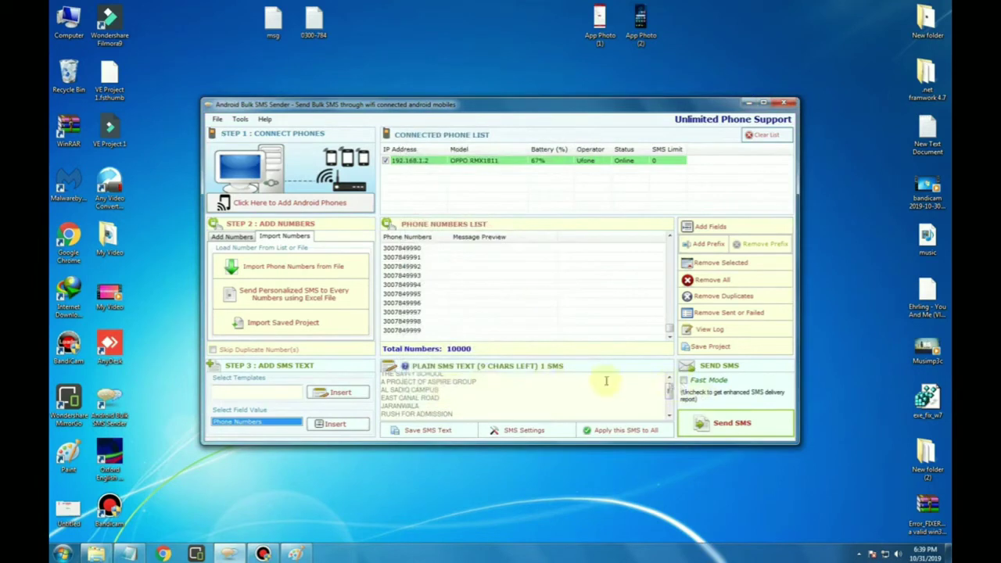
# Apply the SMS text to all the imported phone numbers and start the bulk sending.
pyautogui.click(733, 429)
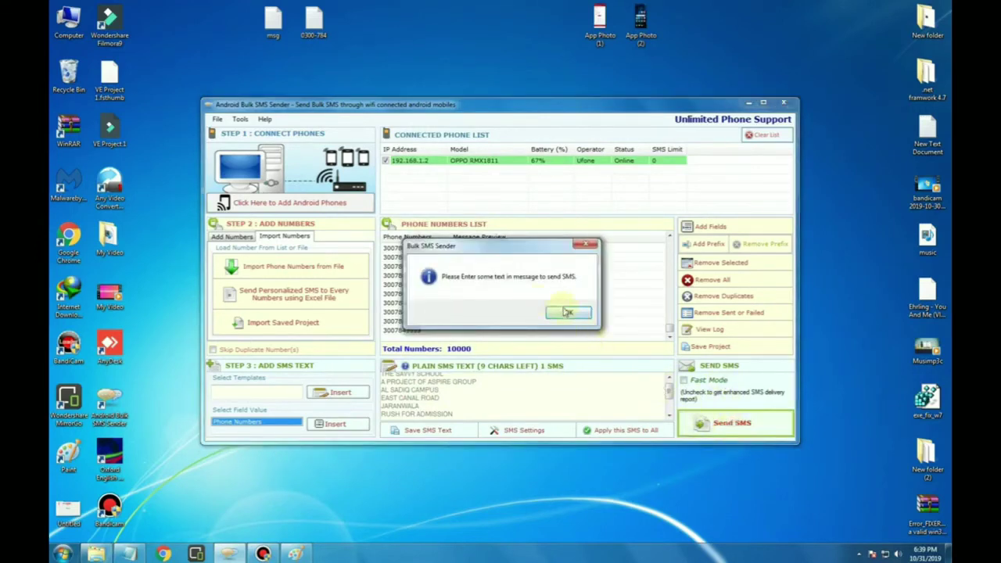
pyautogui.click(567, 313)
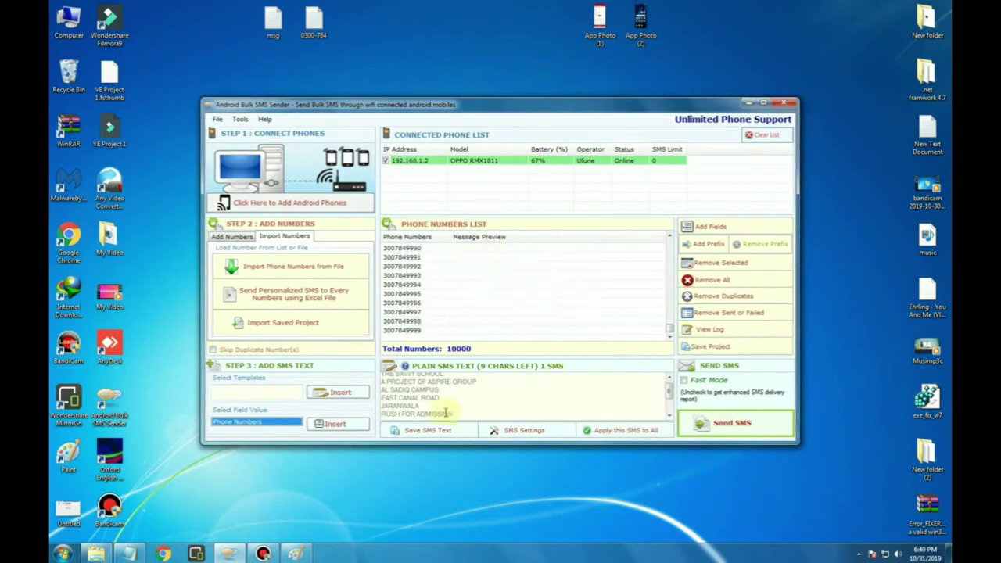
pyautogui.click(631, 432)
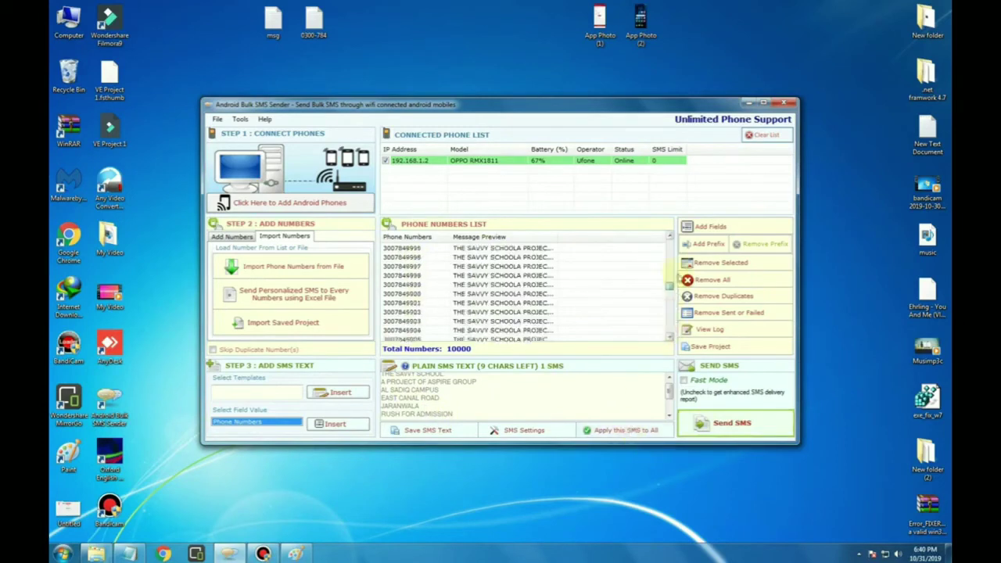
pyautogui.click(728, 429)
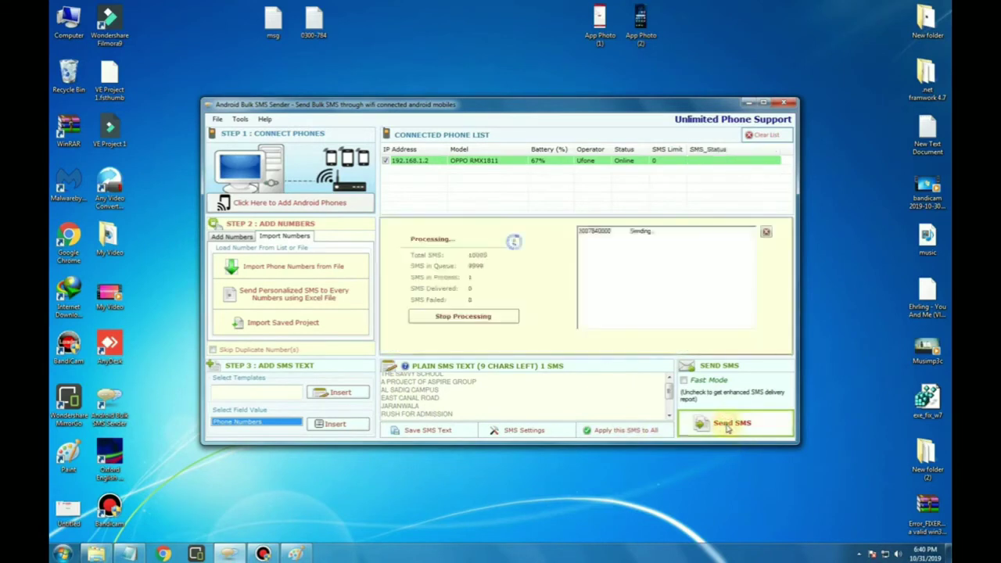